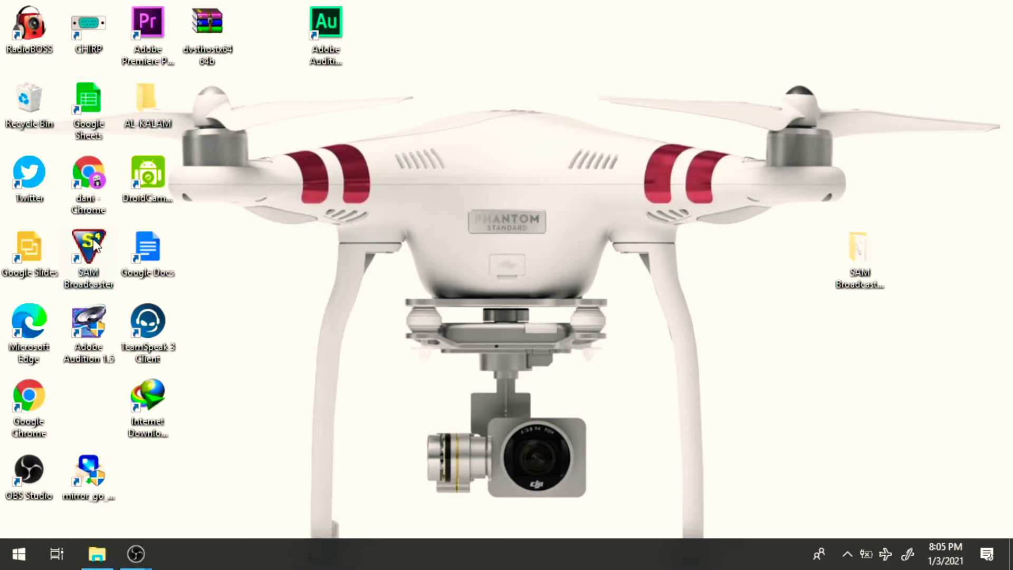
Open SAM Broadcaster and add the Muriel track from the Downloads Music folder to the queue
double_click(93, 238)
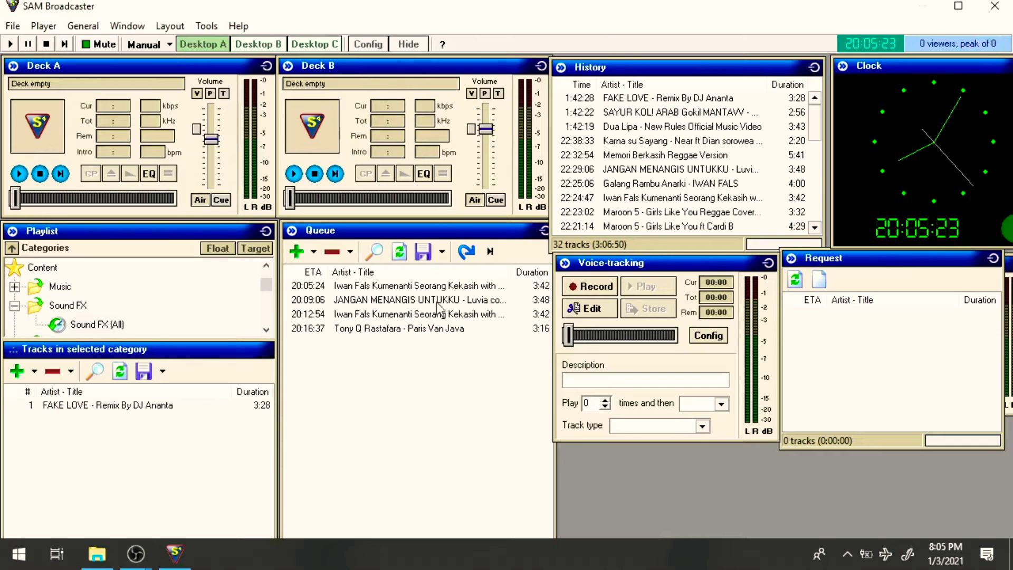
click(103, 555)
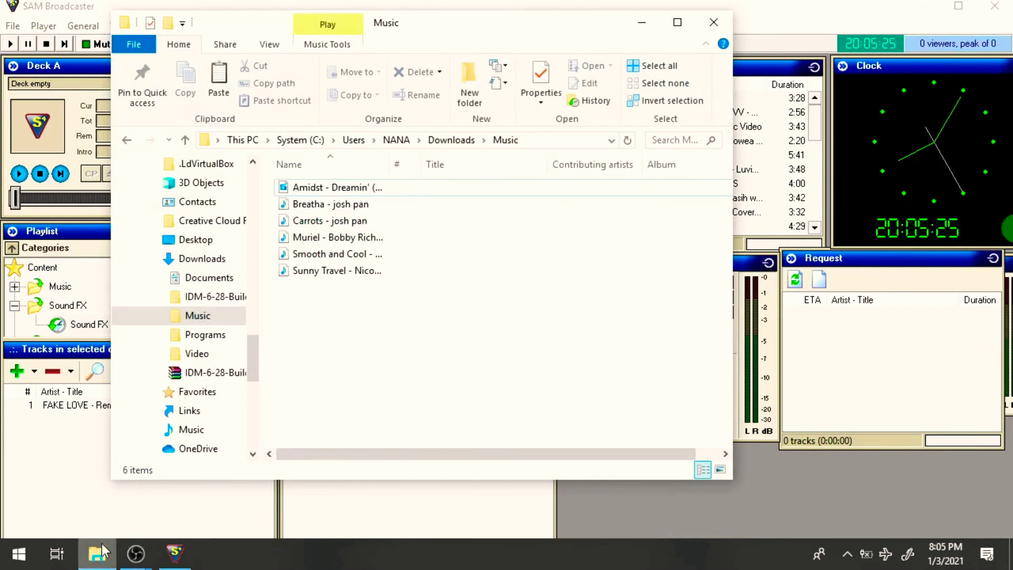
drag(440, 191, 344, 396)
click(359, 236)
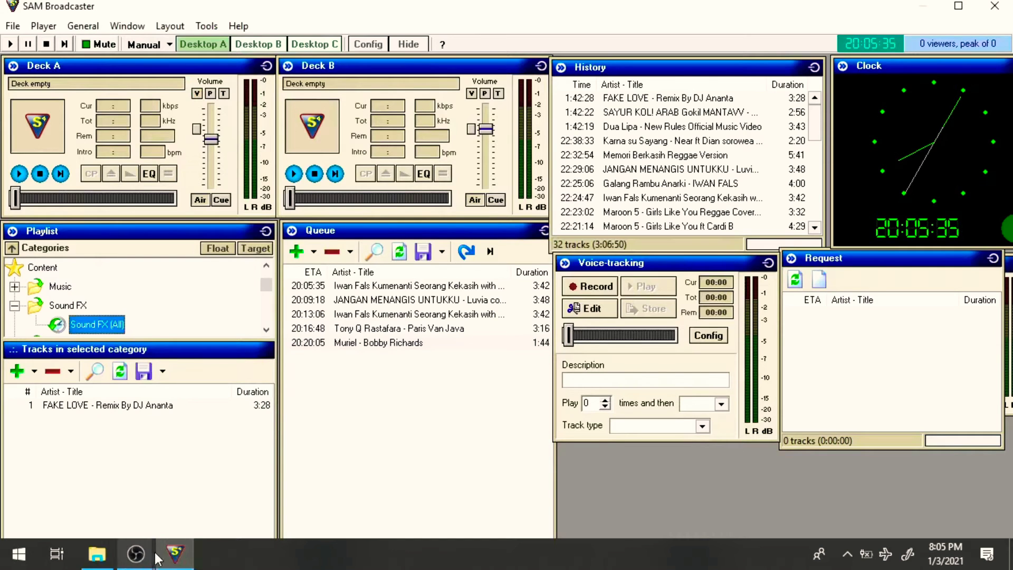
Add all six tracks from the Downloads Music folder to the SAM Broadcaster queue
click(98, 555)
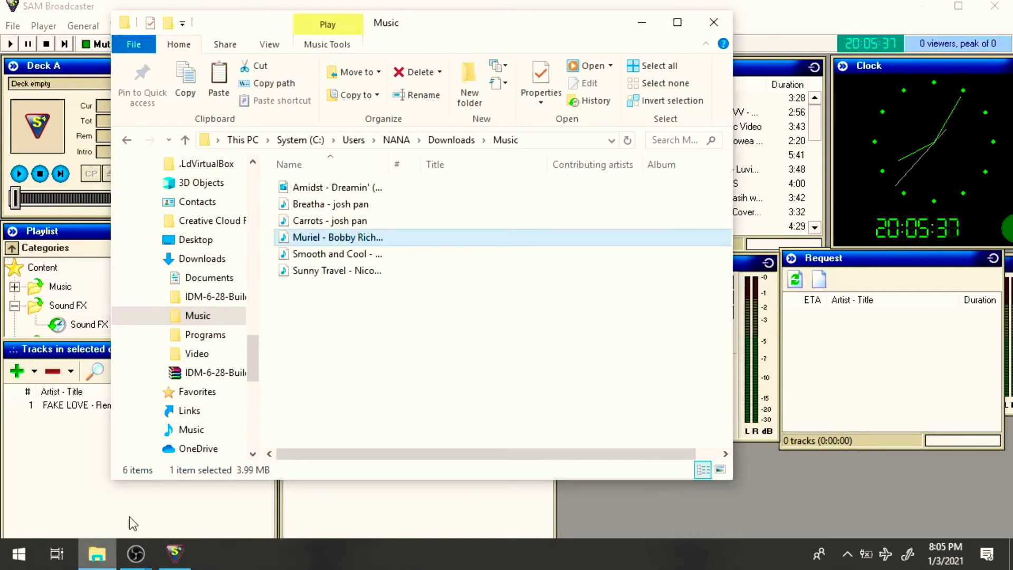
drag(511, 191, 427, 270)
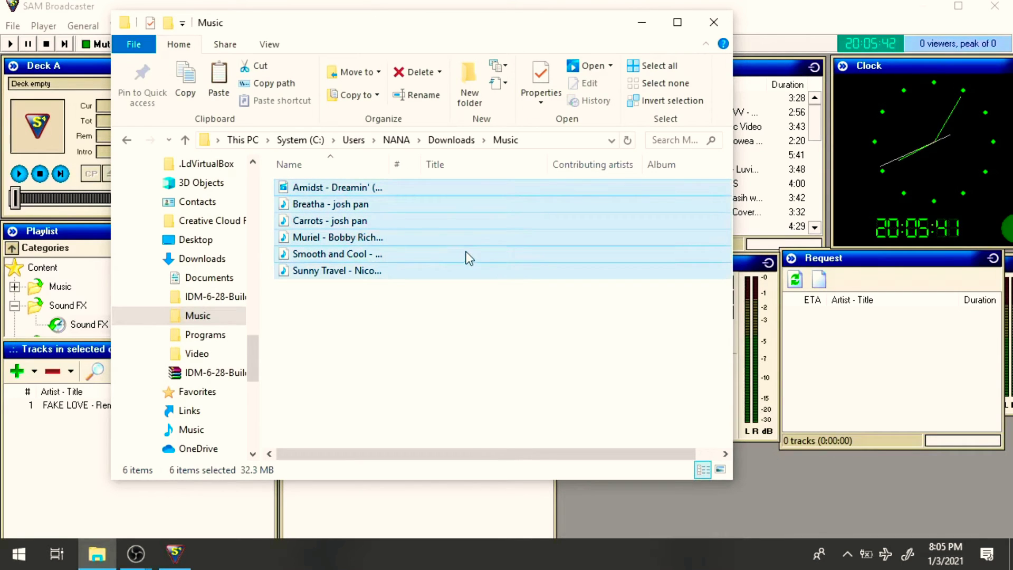
drag(470, 230, 334, 400)
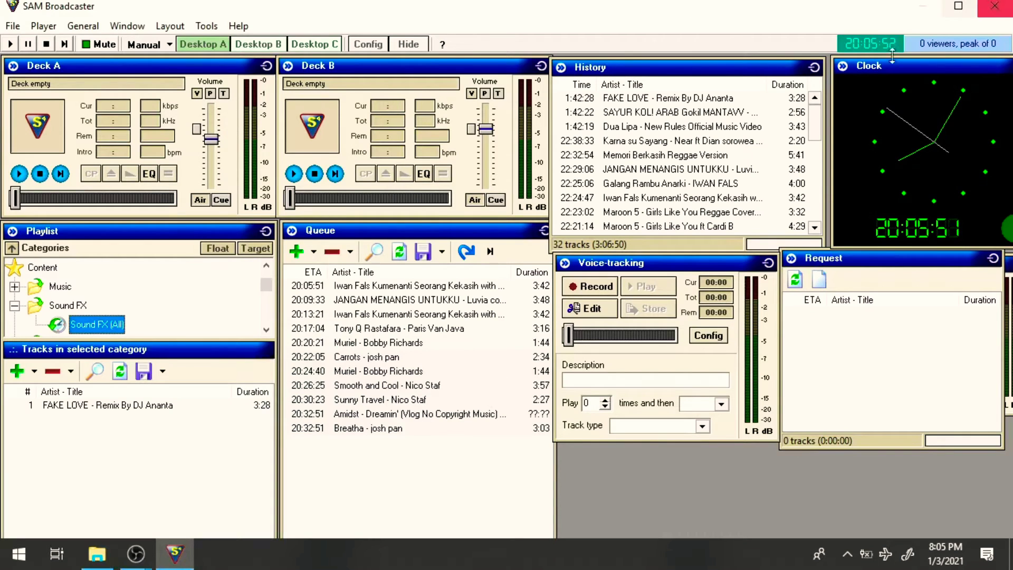
Play Smooth and Cool and then Muriel from the queue, and pause Muriel on Deck A
click(384, 403)
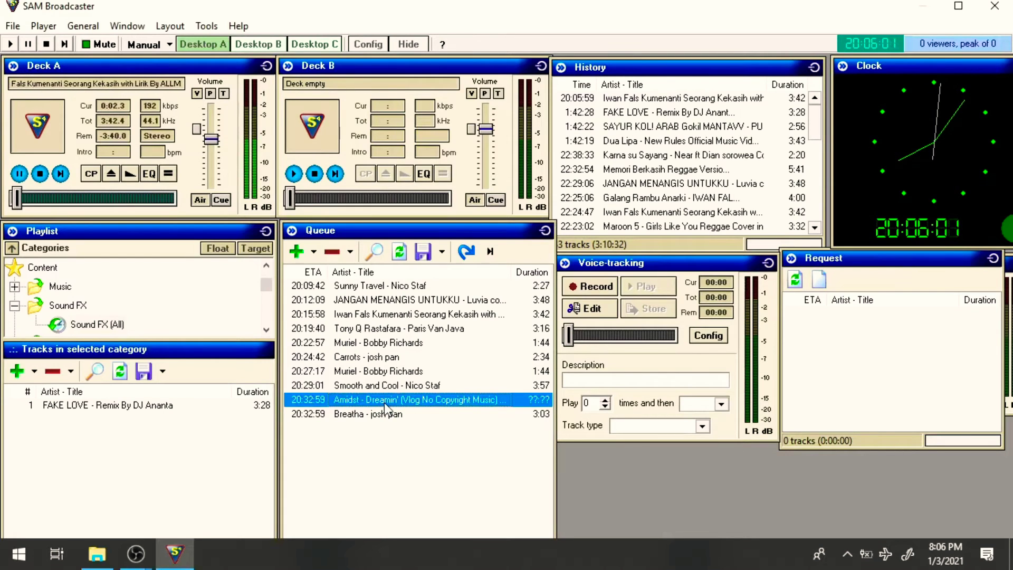
double_click(398, 386)
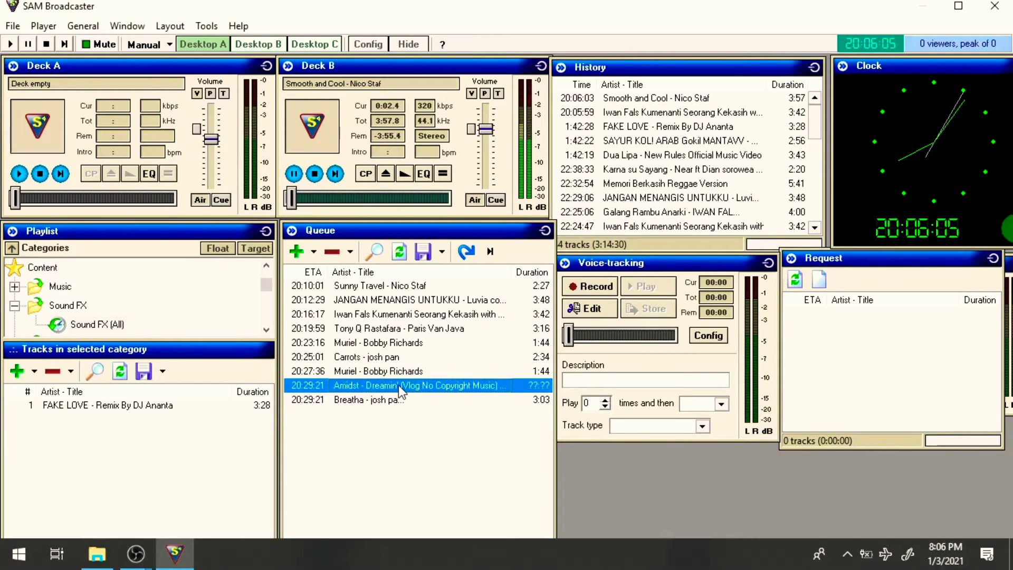
double_click(399, 371)
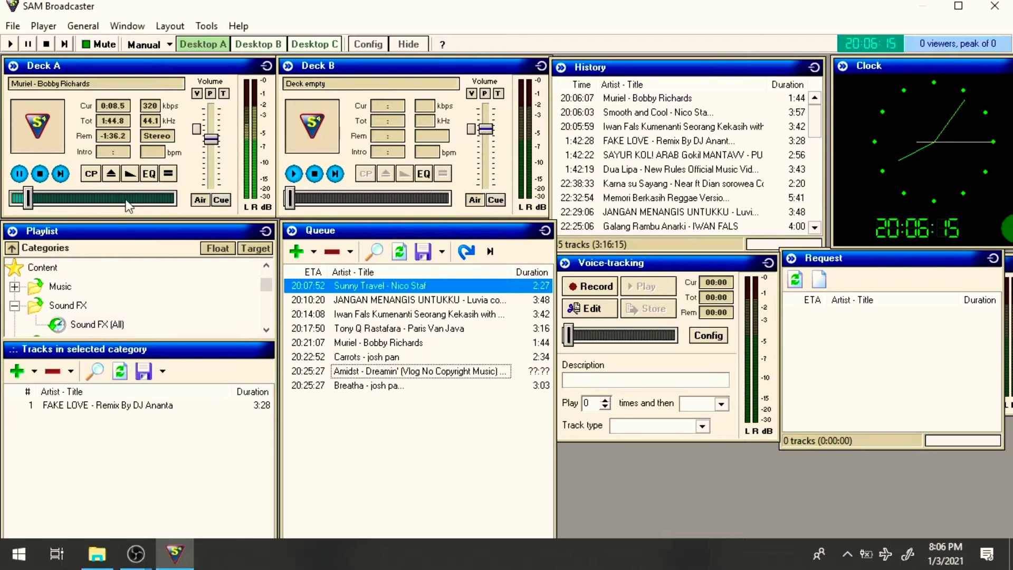
click(20, 174)
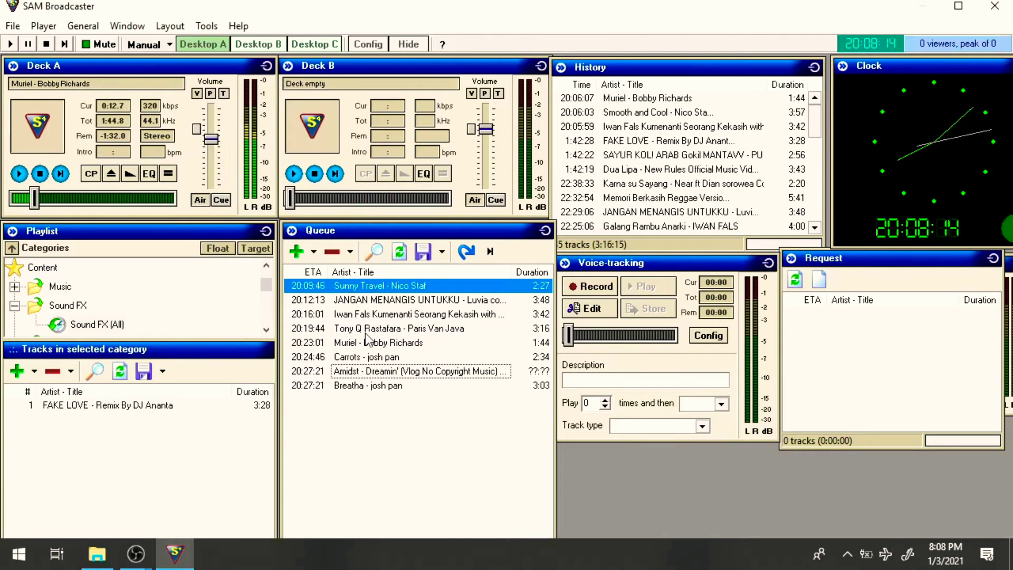
Enable the Thimeo Stereo Tool 8.00 DSP plug-in for the mixer in the audio mixer pipeline and minimize its window
click(375, 46)
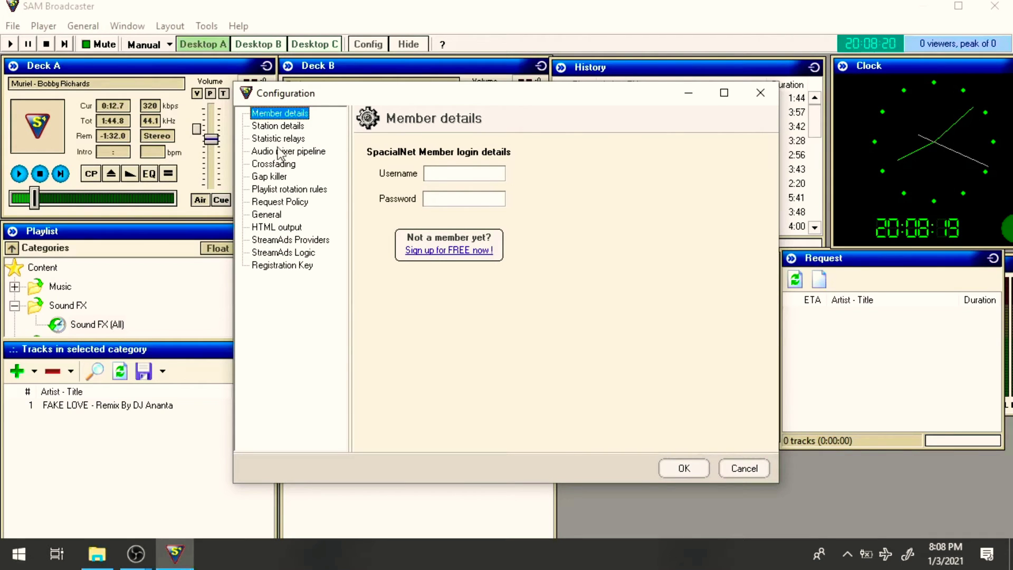
click(317, 152)
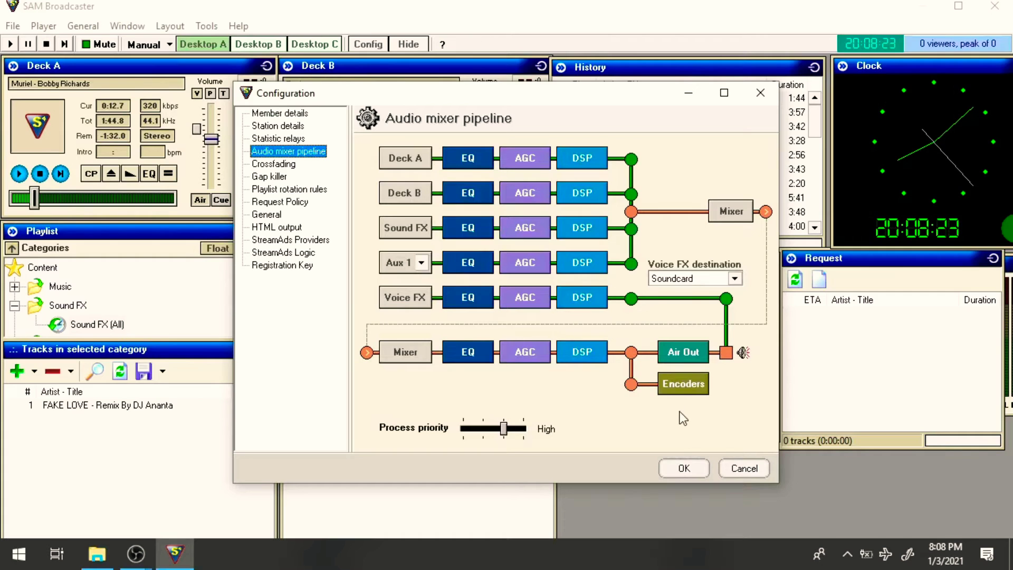
click(581, 354)
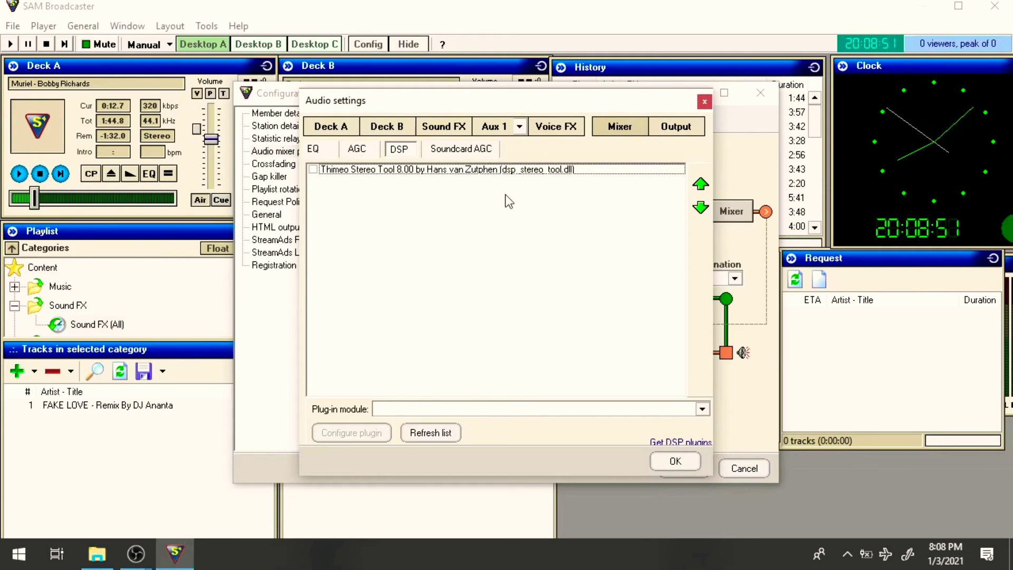
click(315, 170)
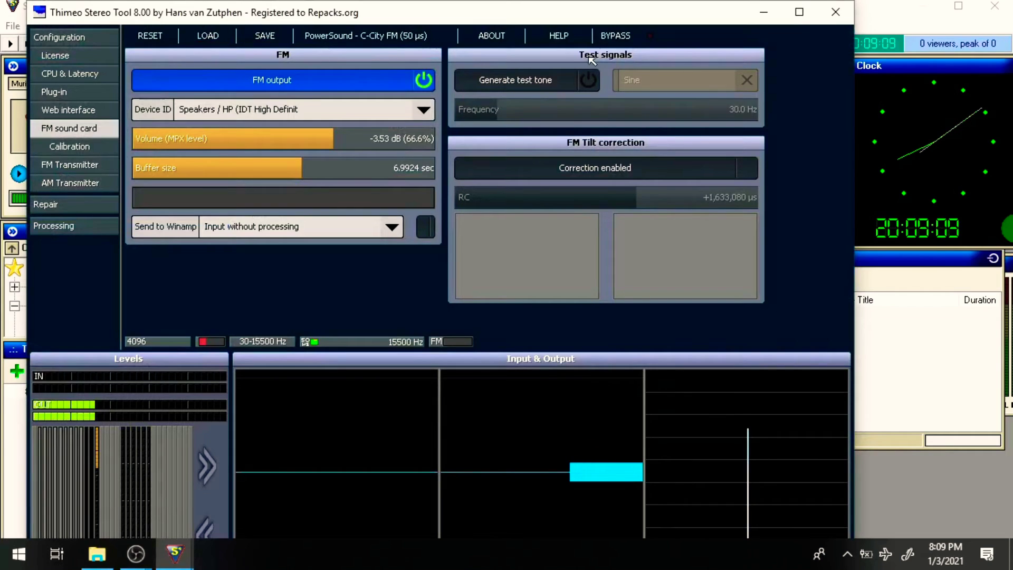
click(768, 11)
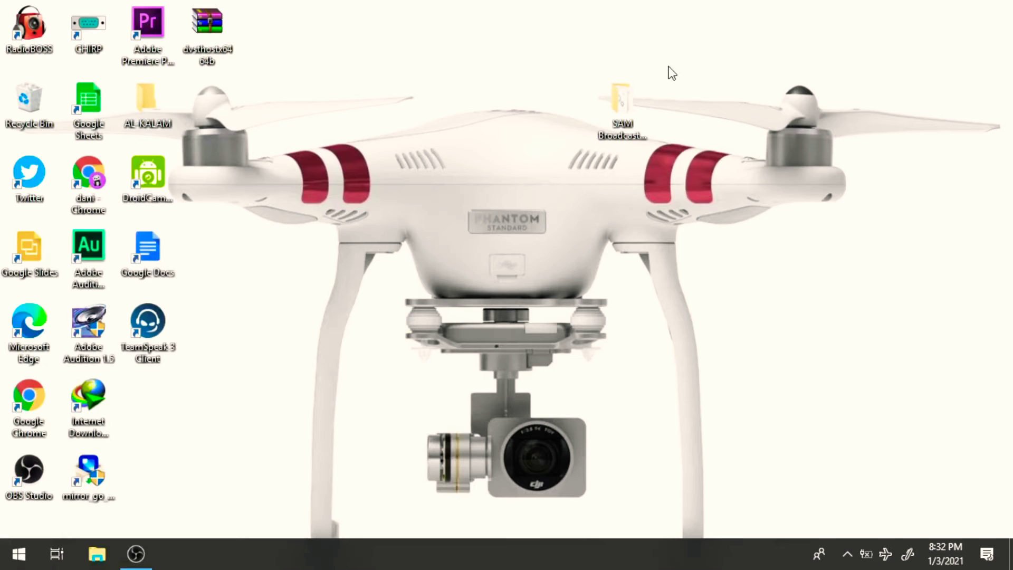
Open the SAM Broadcaster folder on the desktop and try to run firebird-setup from its FireBird subfolder
double_click(626, 123)
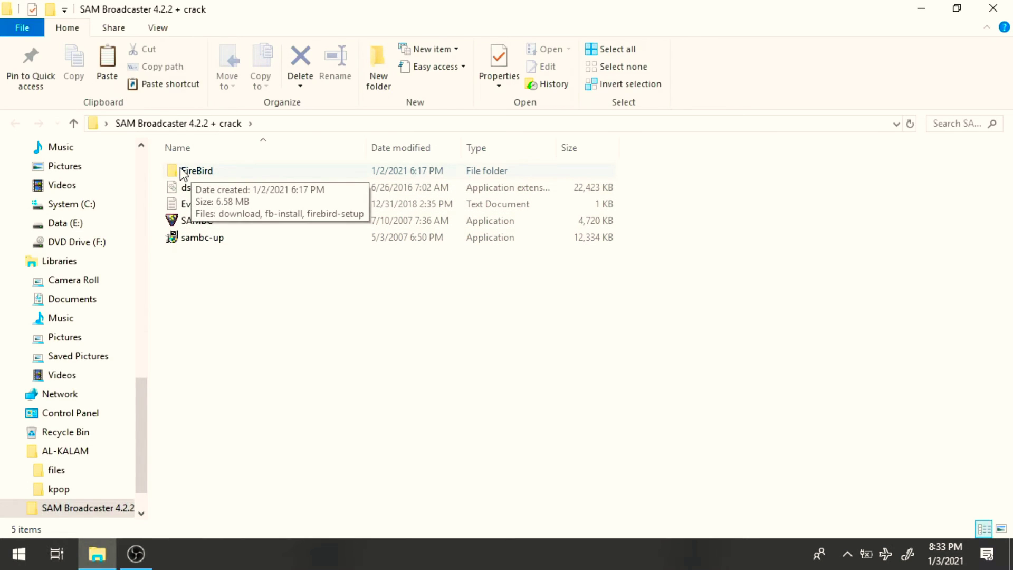
double_click(197, 170)
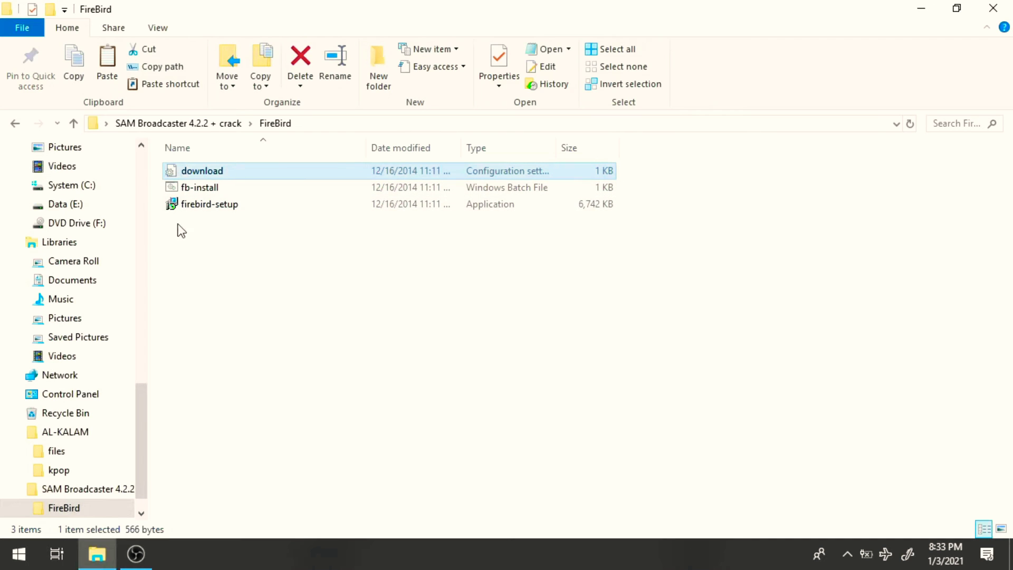
double_click(220, 204)
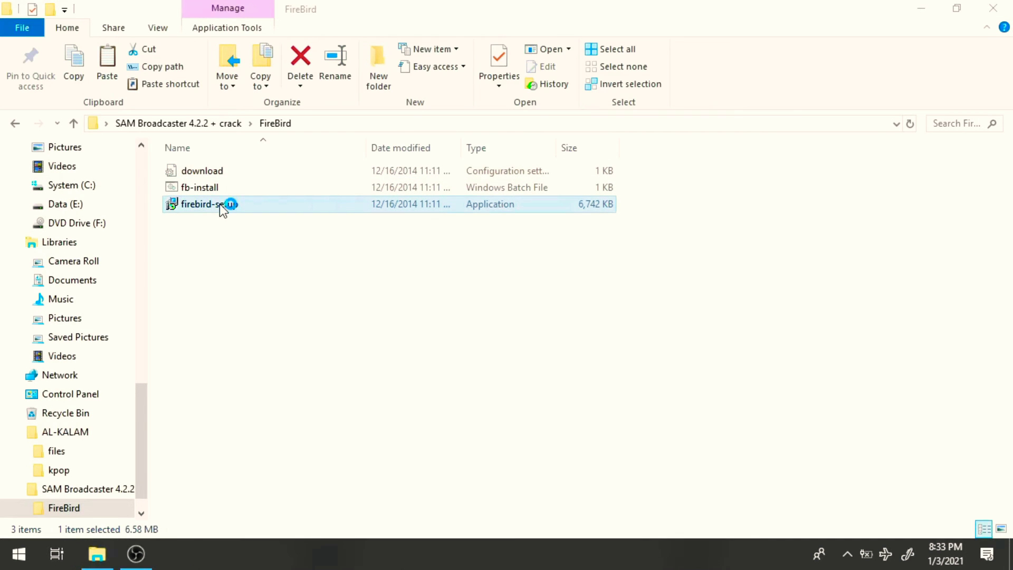
click(529, 316)
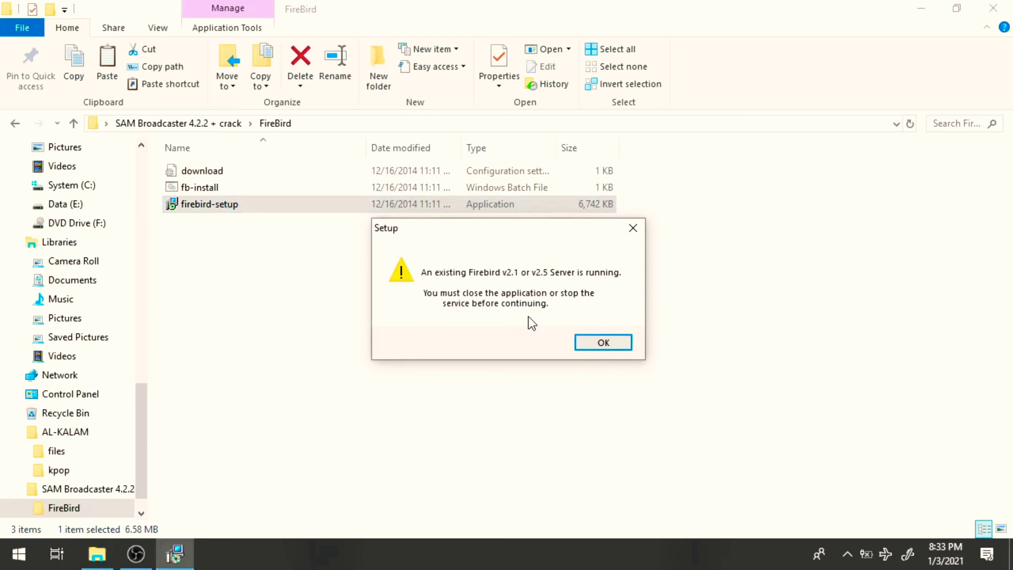
click(599, 342)
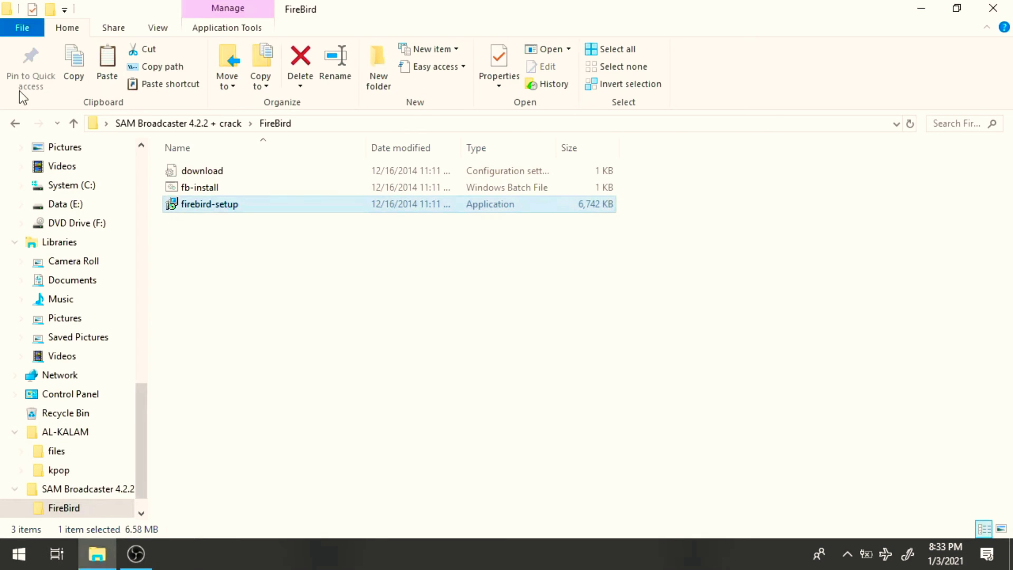
Launch the sambc-up installer from the parent folder and agree to extract its installation files
click(12, 126)
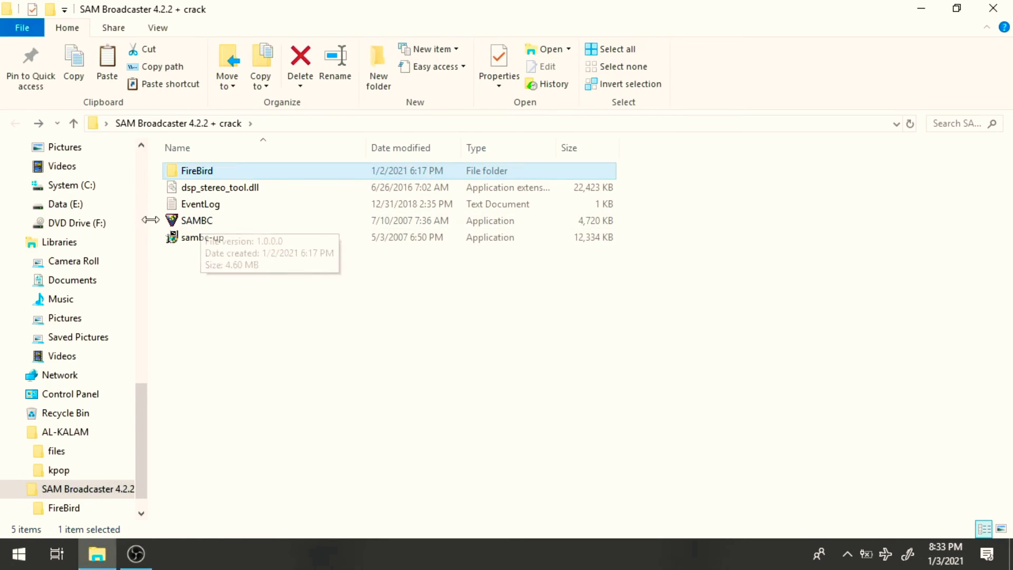
double_click(215, 238)
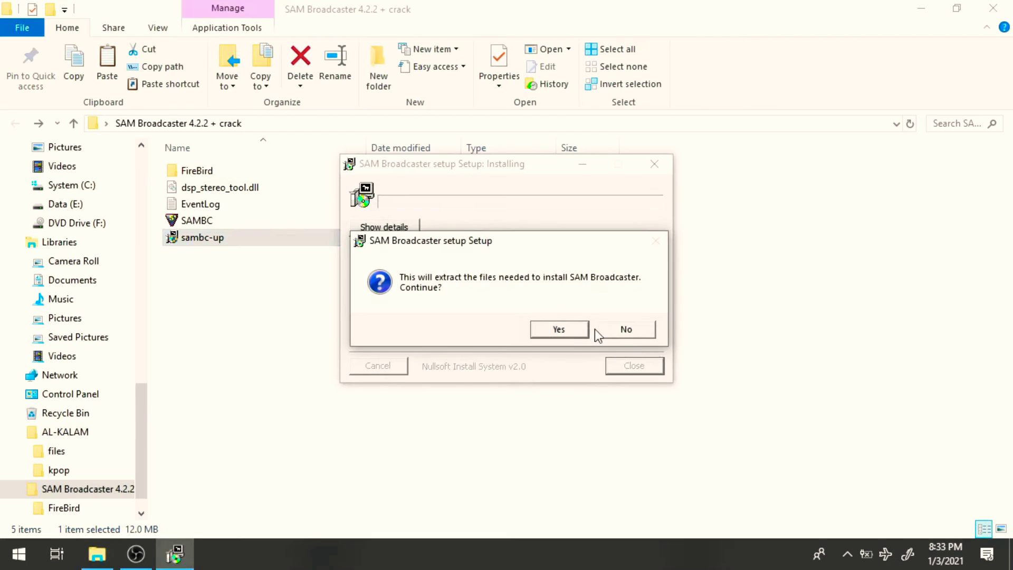
click(622, 334)
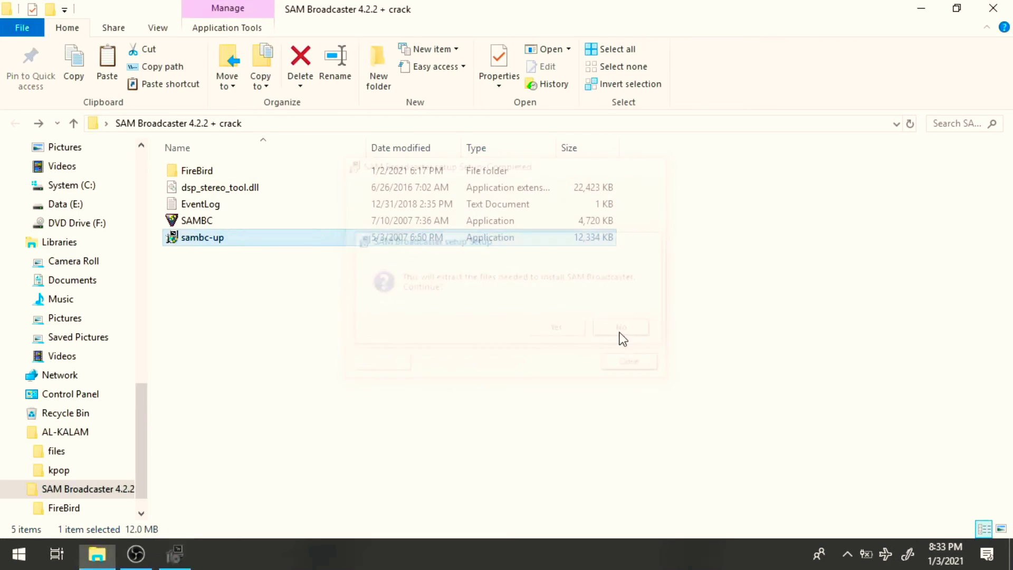
double_click(223, 238)
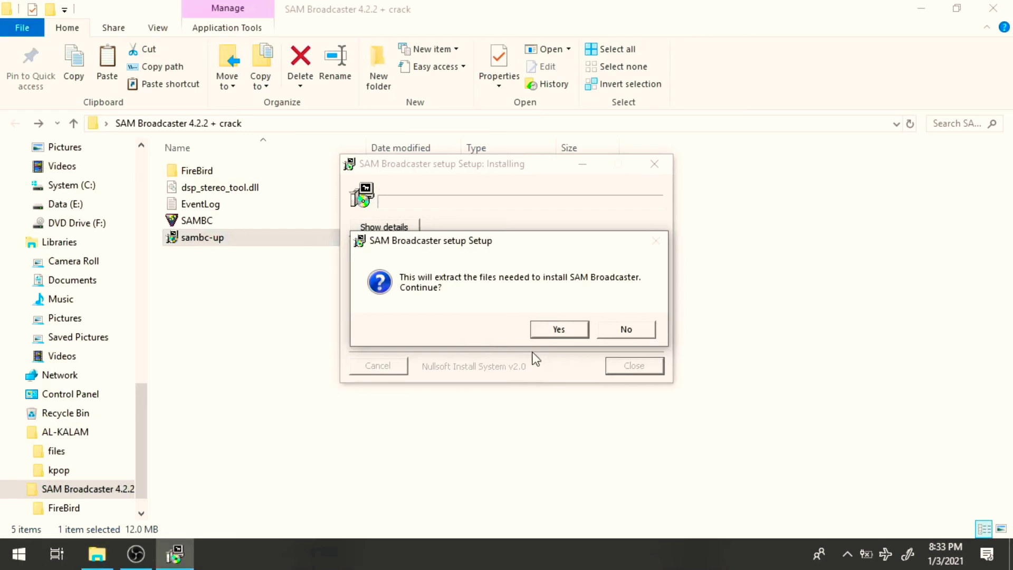
click(558, 331)
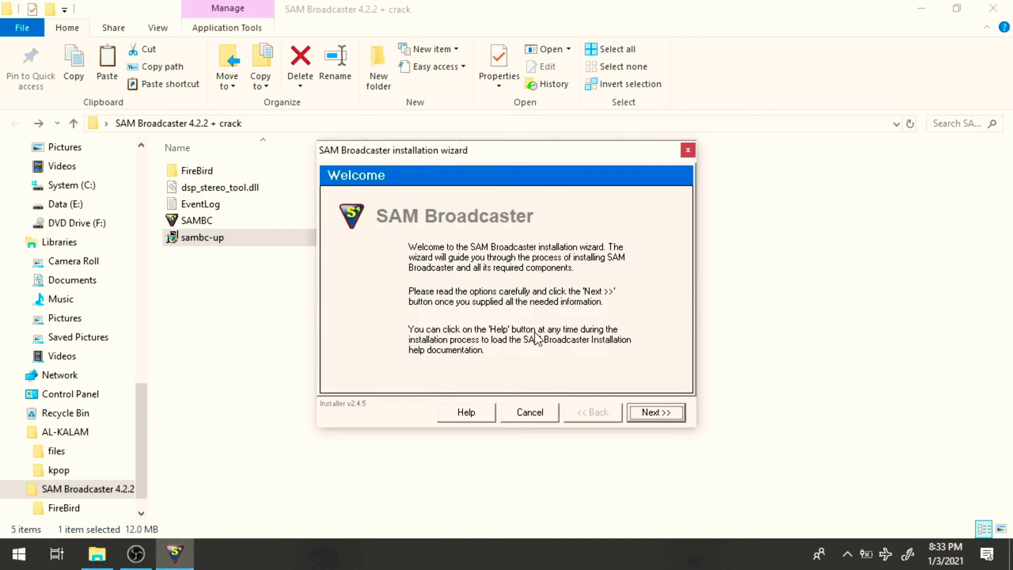
Install SAM Broadcaster with FireBird as the database system and skip the registration key
click(655, 413)
click(654, 412)
click(655, 413)
click(654, 412)
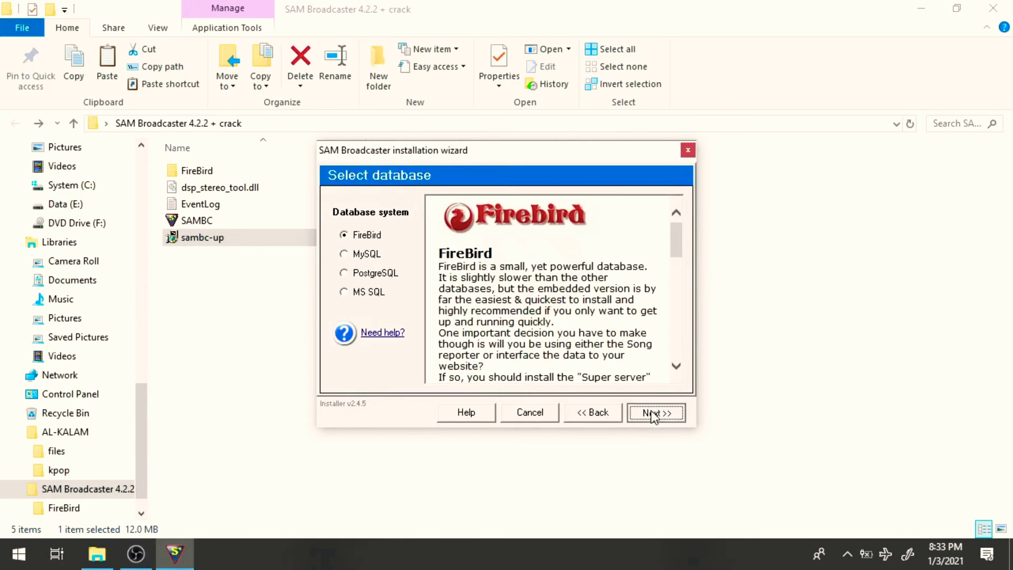
click(654, 413)
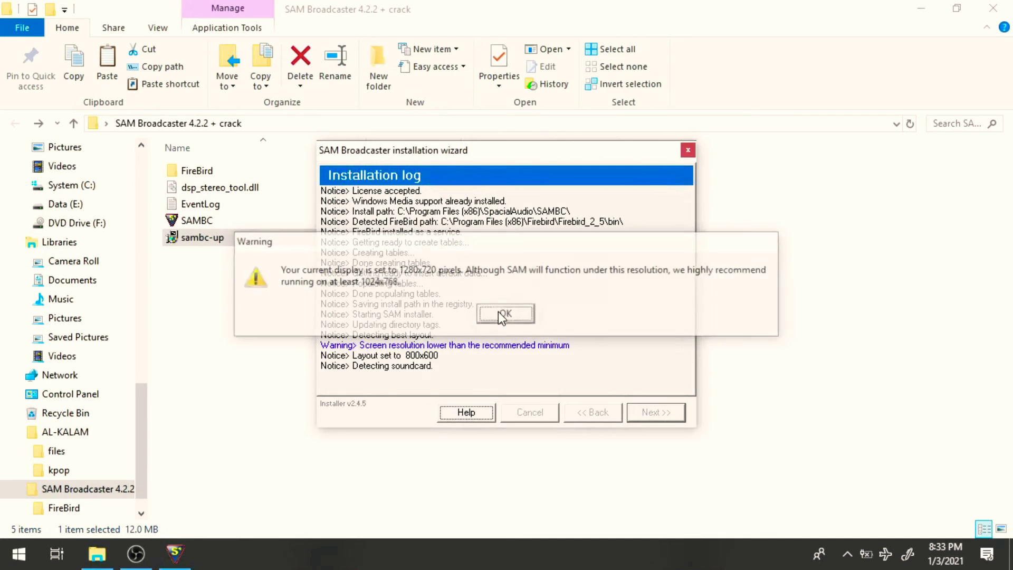
click(498, 313)
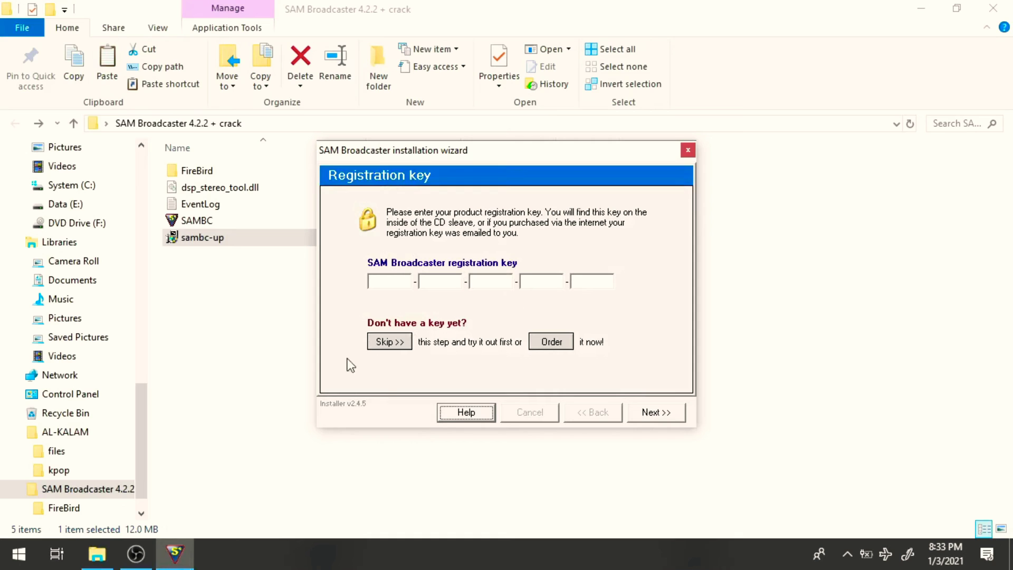
click(389, 345)
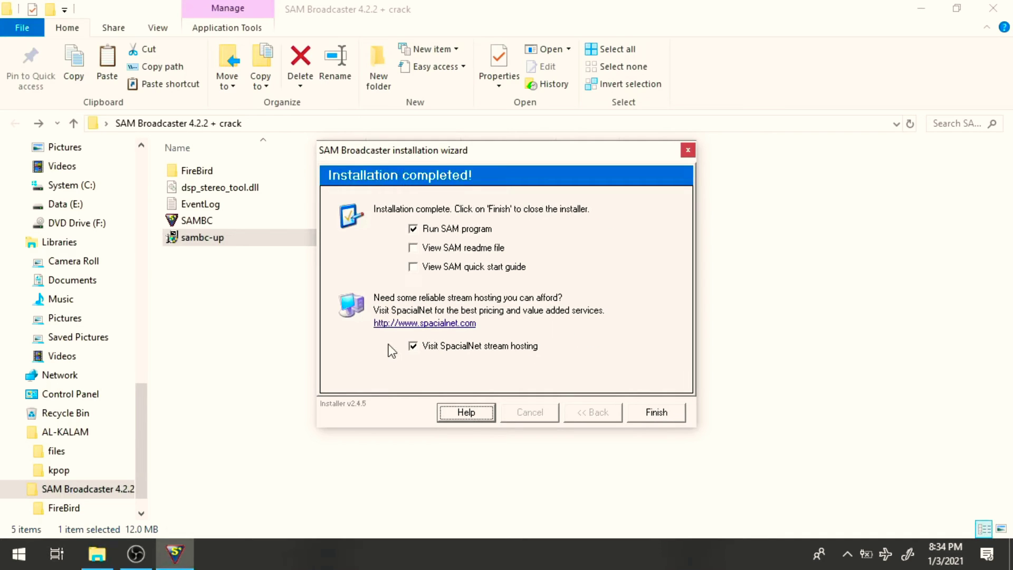
Finish the installation with running the SAM program and visiting SpacialNet stream hosting turned off
click(414, 229)
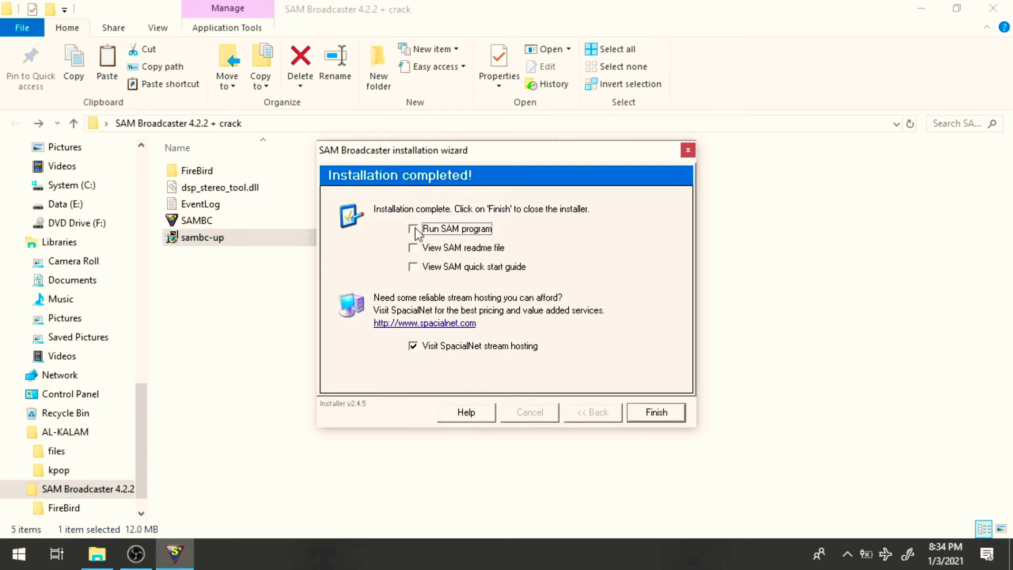
click(416, 345)
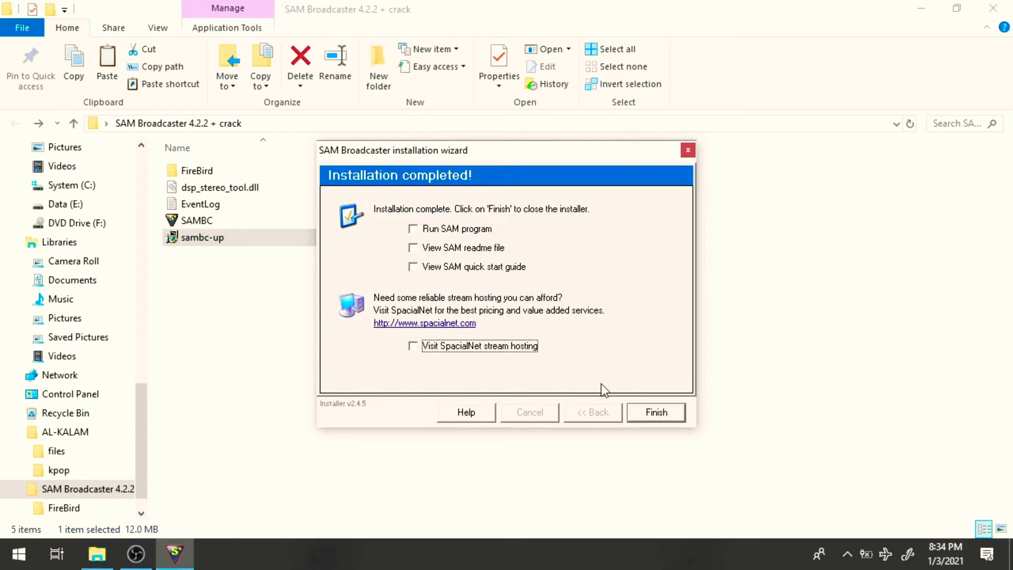
click(658, 414)
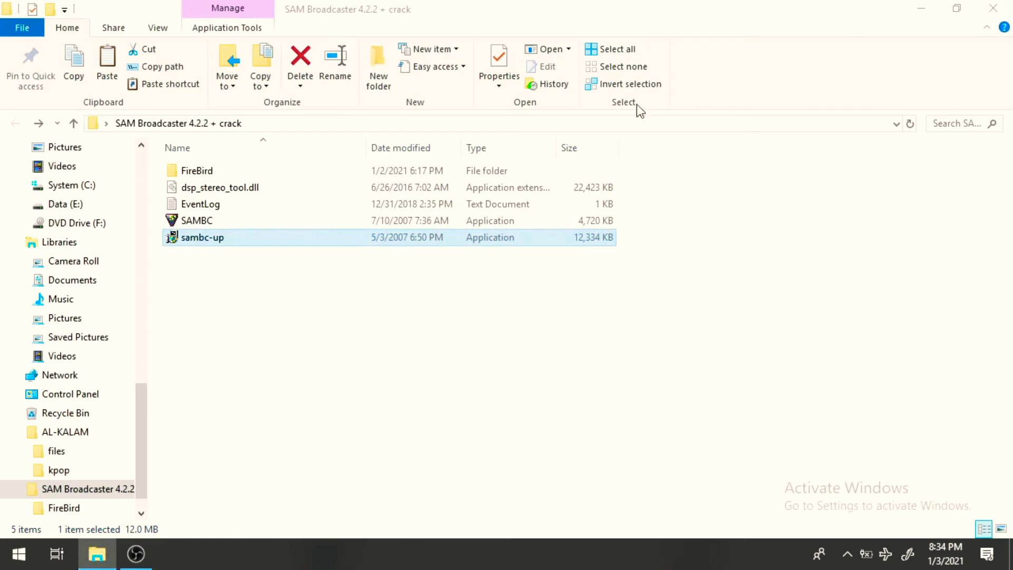
Copy the SAMBC application file in the SAM Broadcaster setup folder
right_click(250, 221)
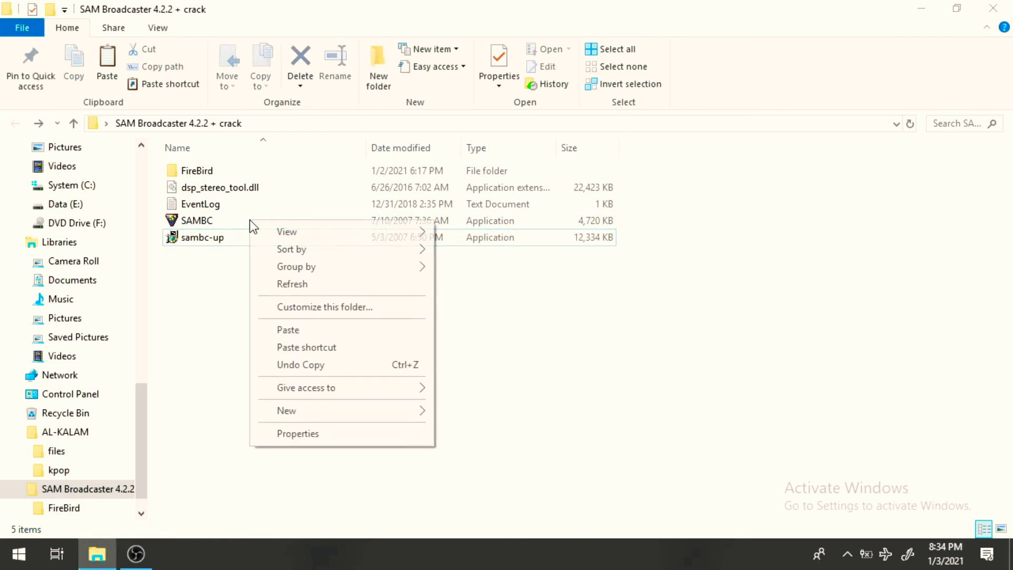
click(206, 225)
right_click(206, 224)
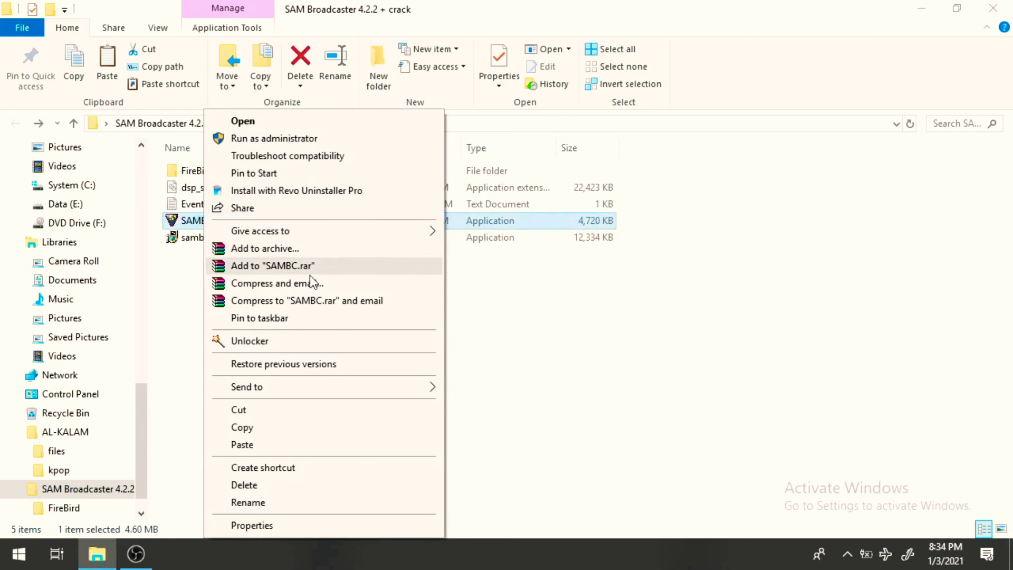
click(305, 426)
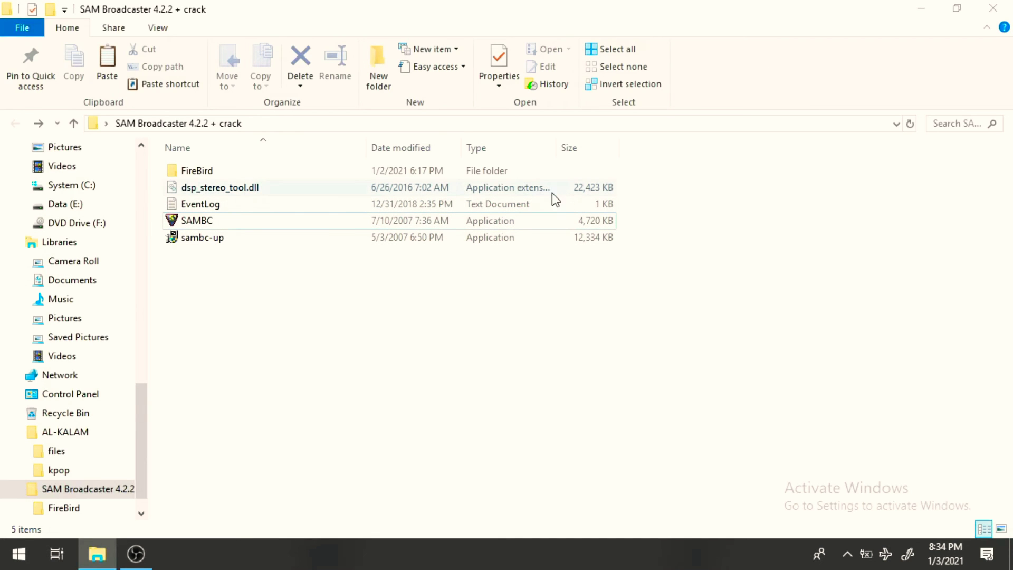
Minimize the setup folder and open the file location of the SAM Broadcaster desktop shortcut
click(923, 10)
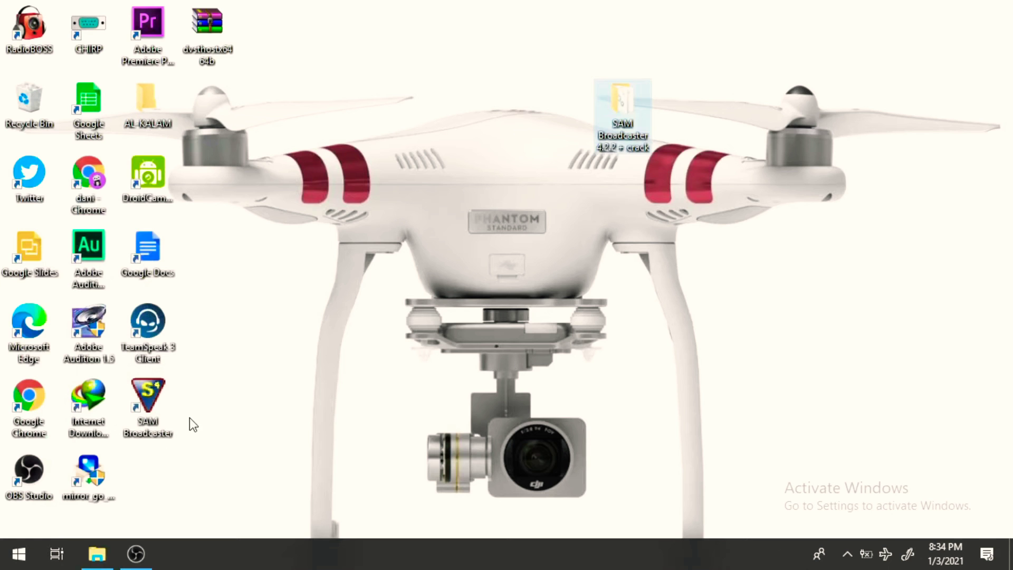
right_click(144, 387)
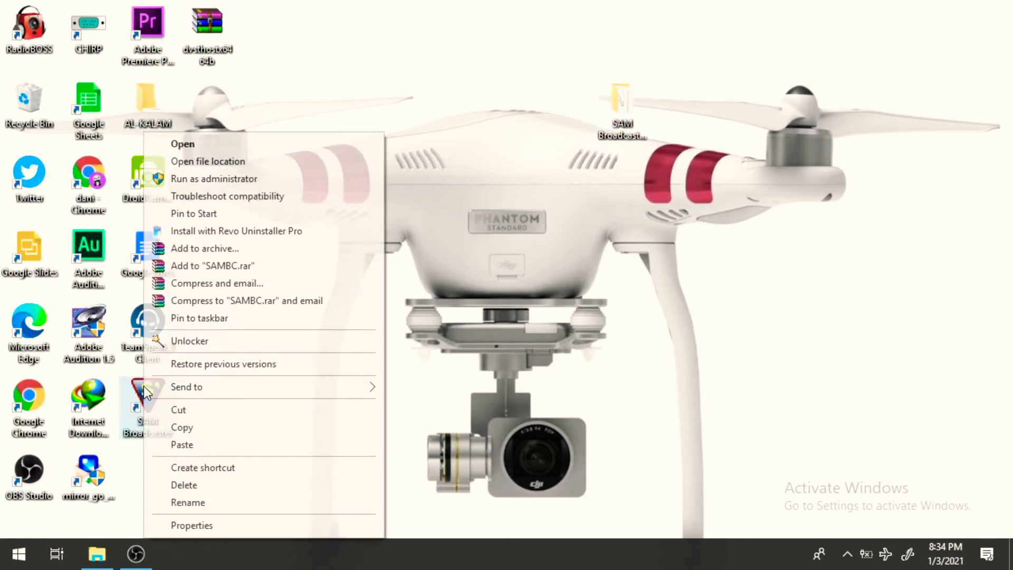
click(224, 160)
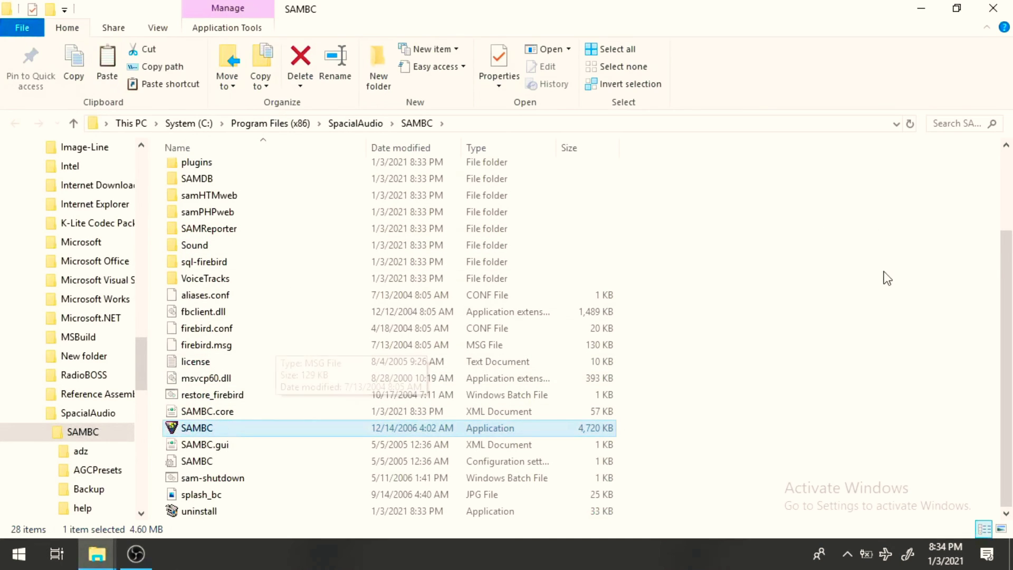
Paste the copied SAMBC application into the SAMBC installation folder, replacing the existing file with administrator permission, and minimize the window
right_click(717, 217)
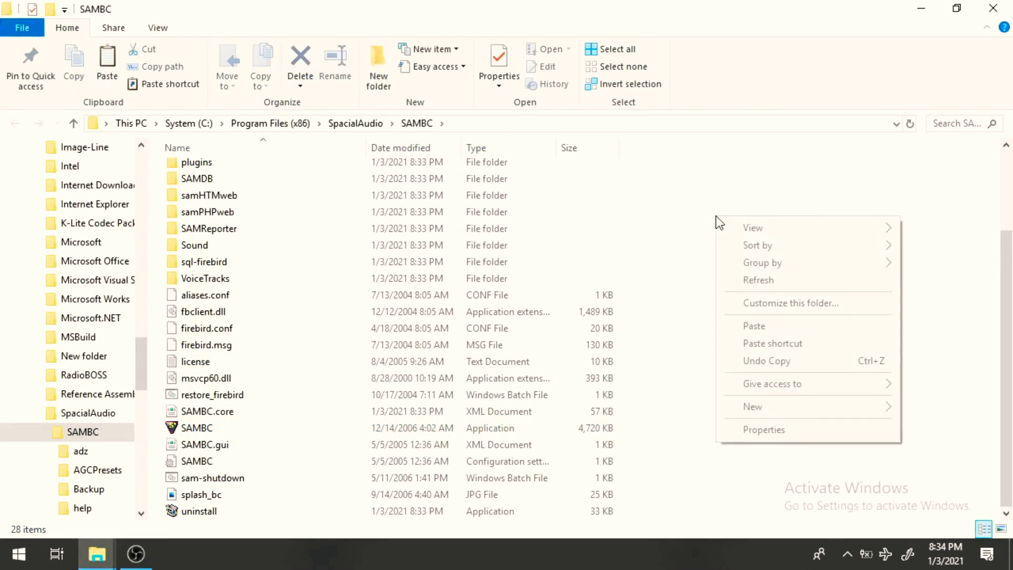
click(765, 324)
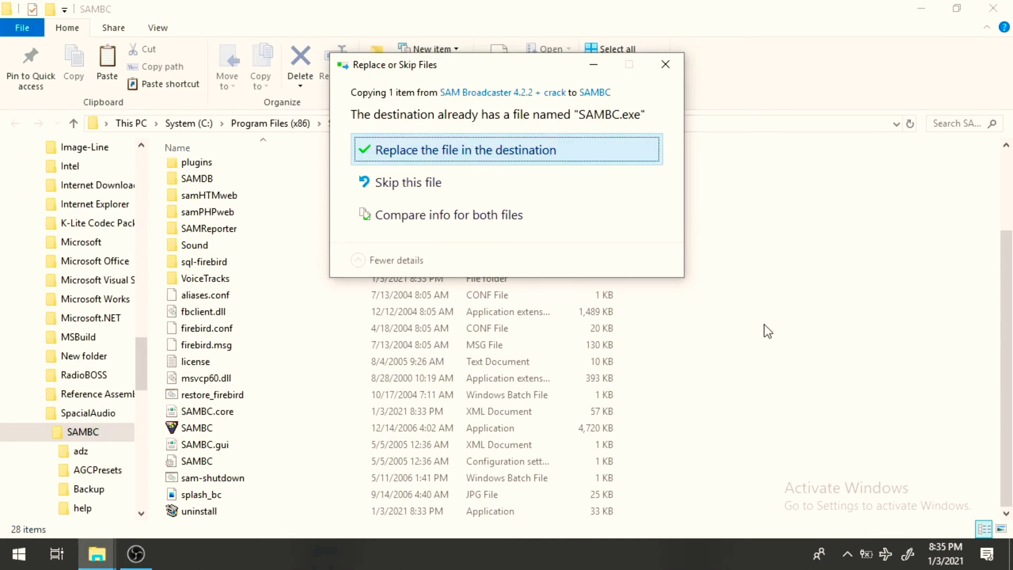
click(511, 151)
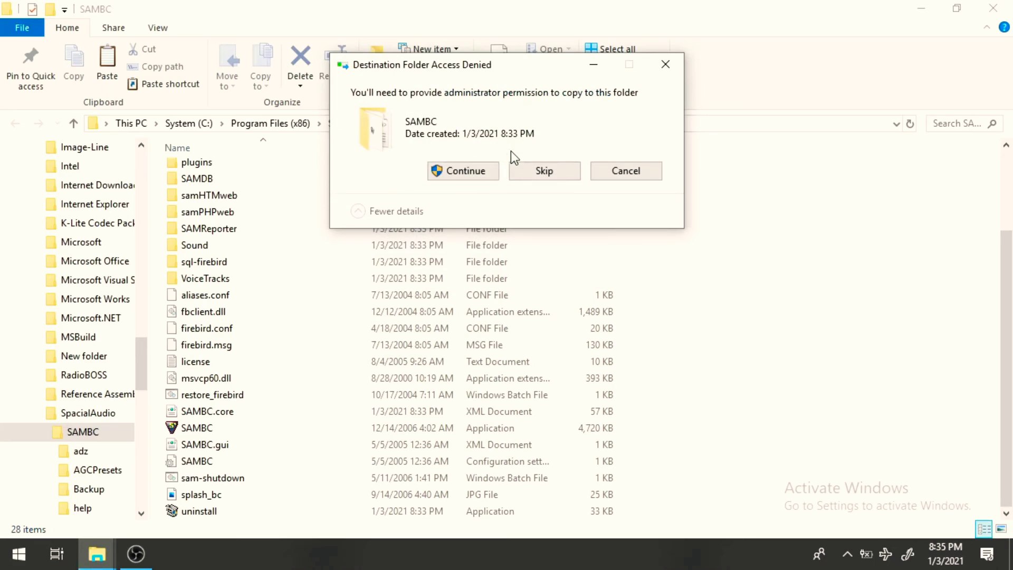
click(473, 171)
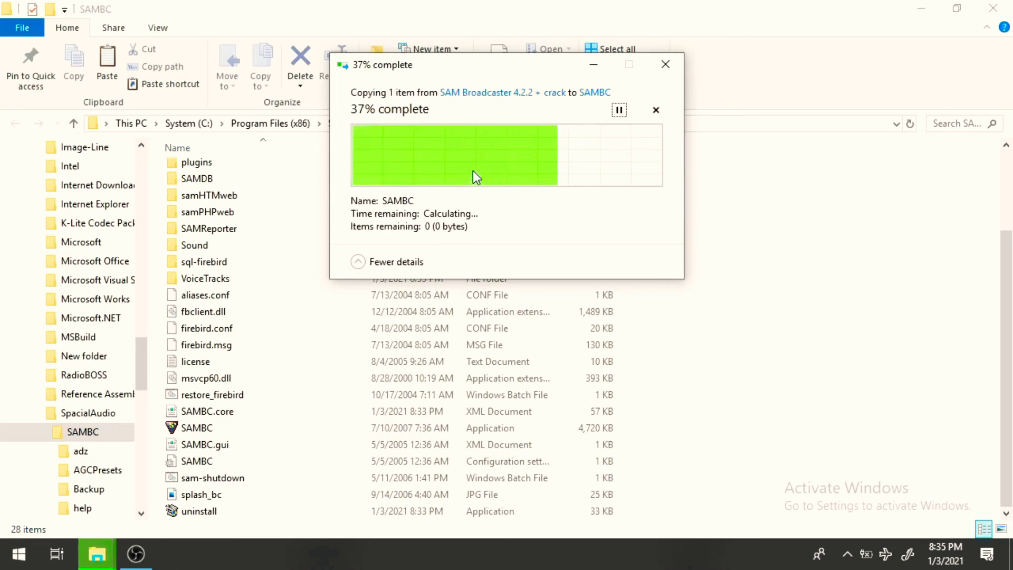
click(925, 12)
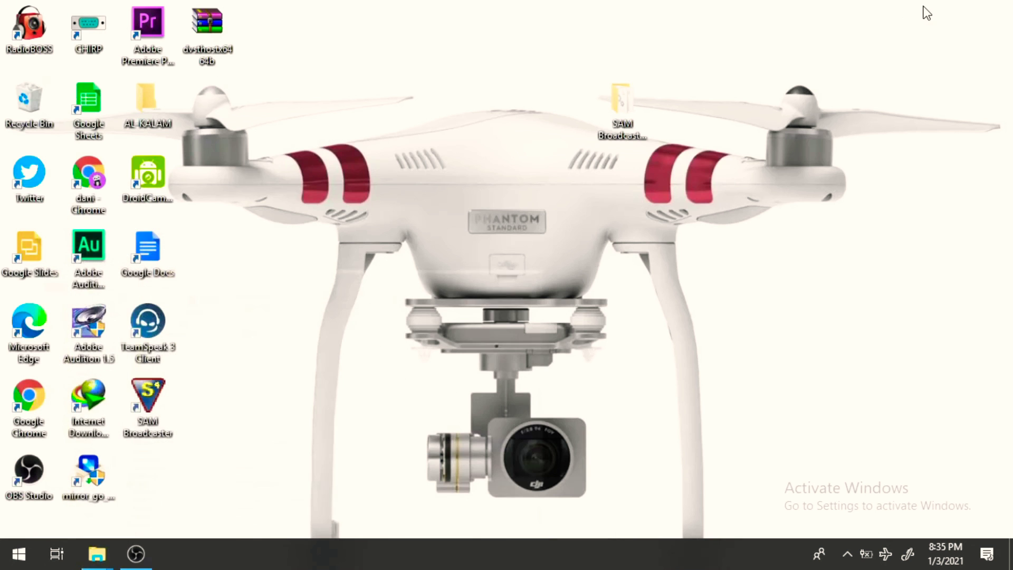
Return to the SAM Broadcaster setup folder and copy the dsp_stereo_tool.dll file
click(105, 554)
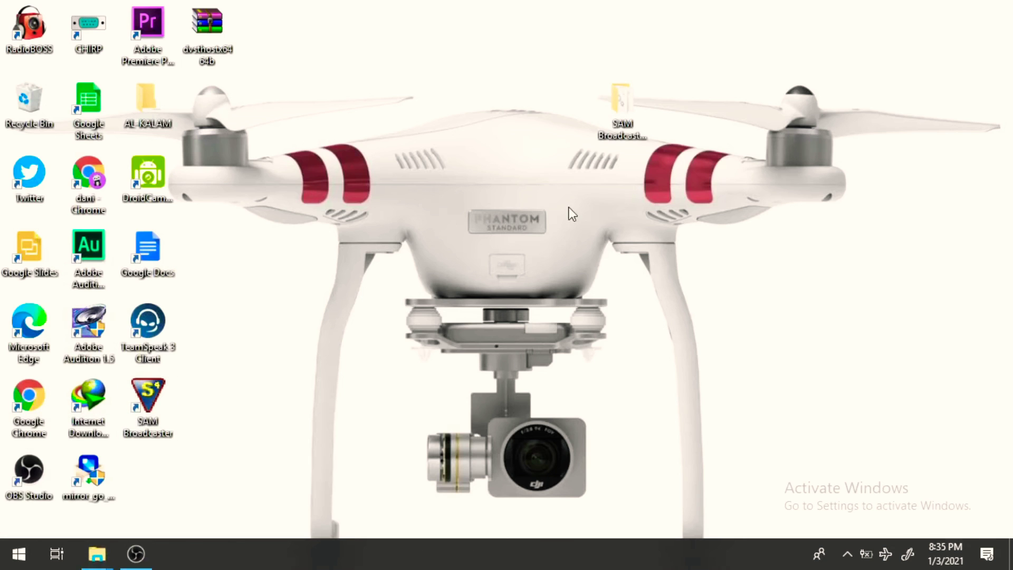
key(alt+Tab)
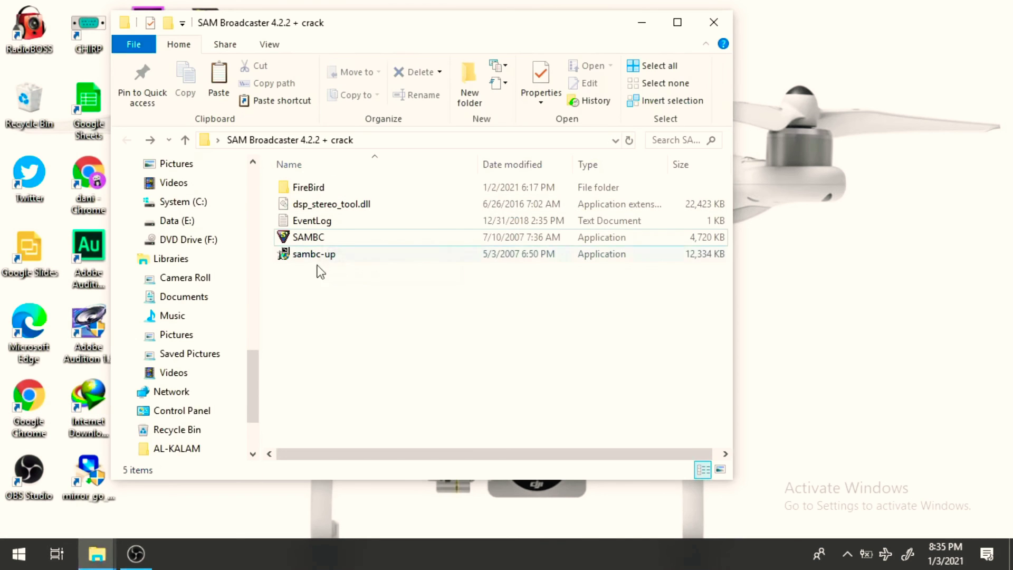
right_click(334, 208)
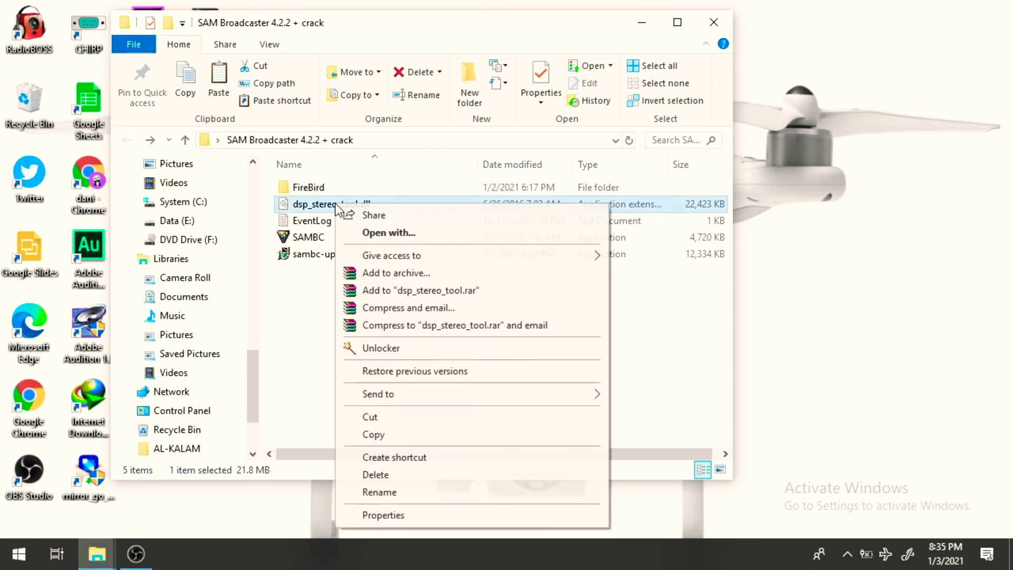
click(412, 438)
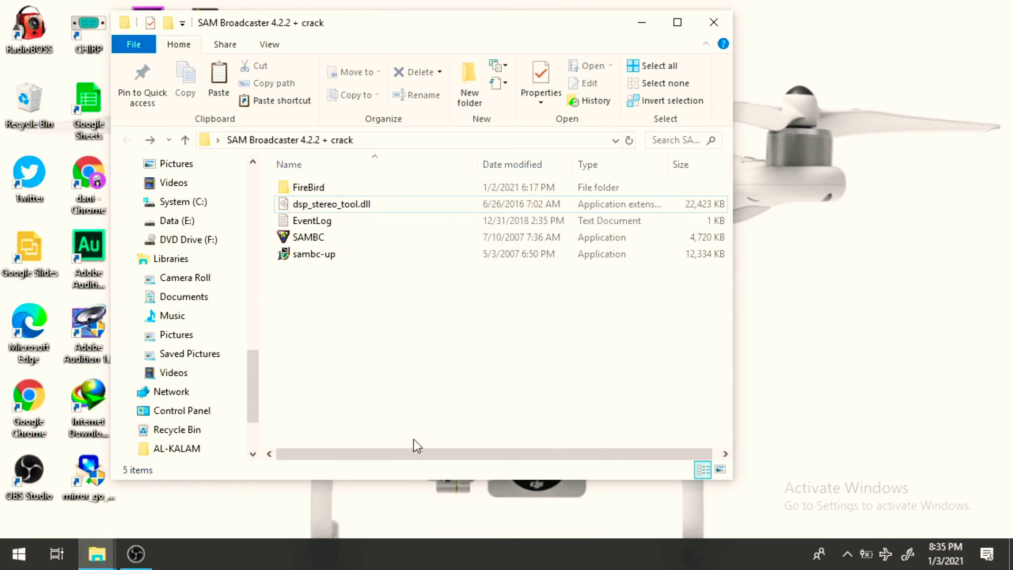
Open the plugins folder under C:\Program Files (x86)\SpacialAudio\SAMBC and maximize its window
click(193, 204)
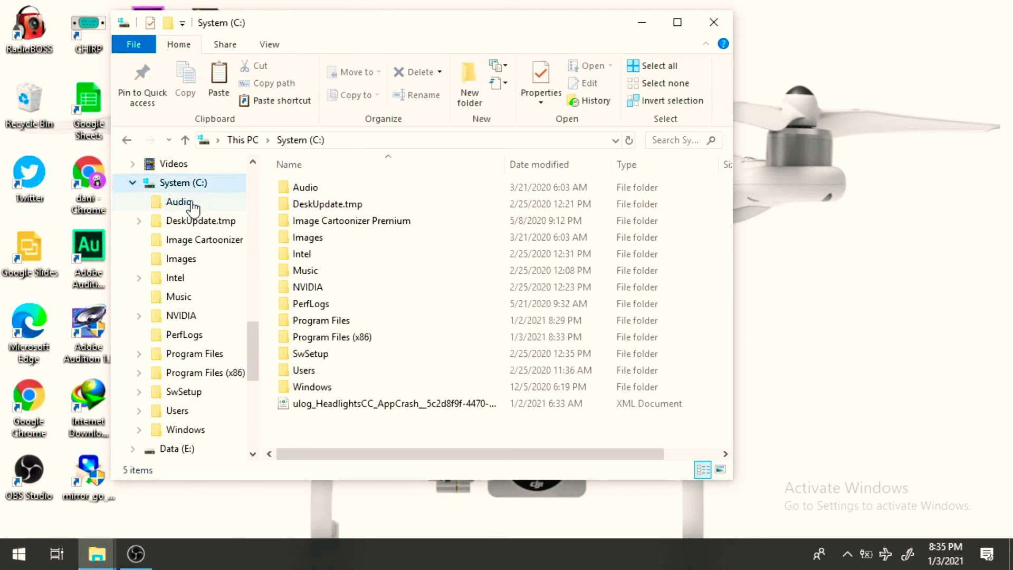
double_click(356, 336)
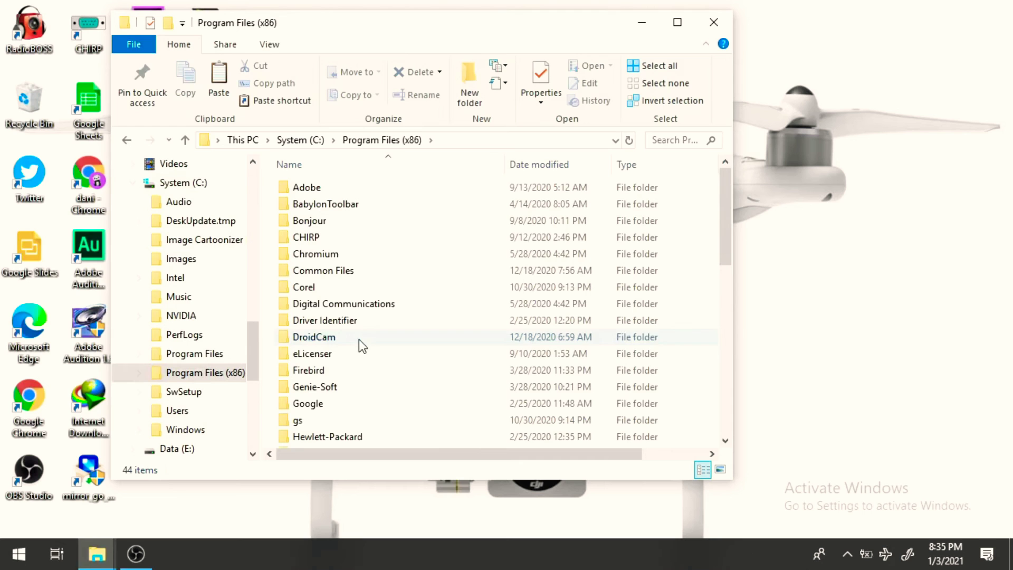
drag(729, 243, 727, 371)
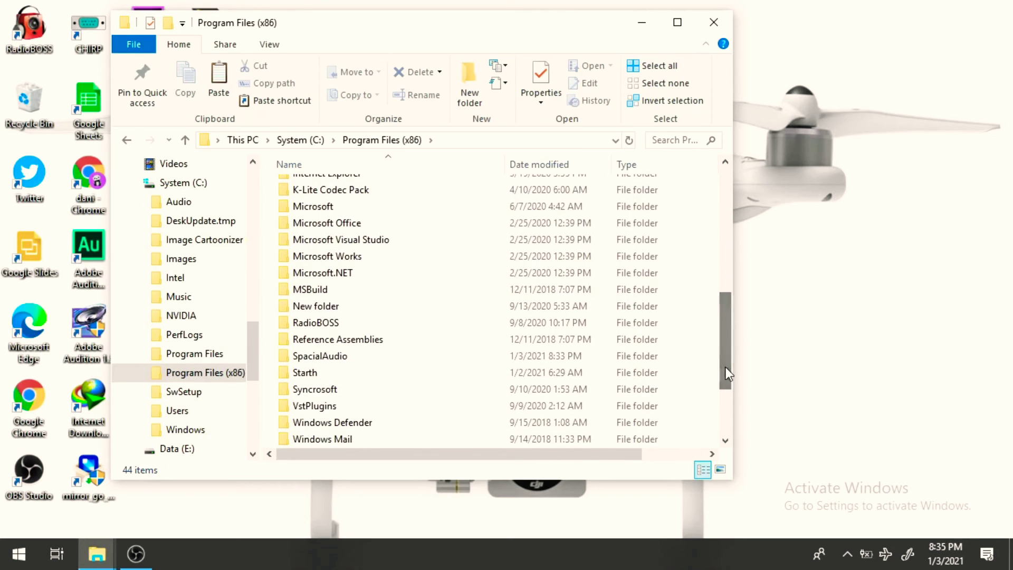
double_click(342, 359)
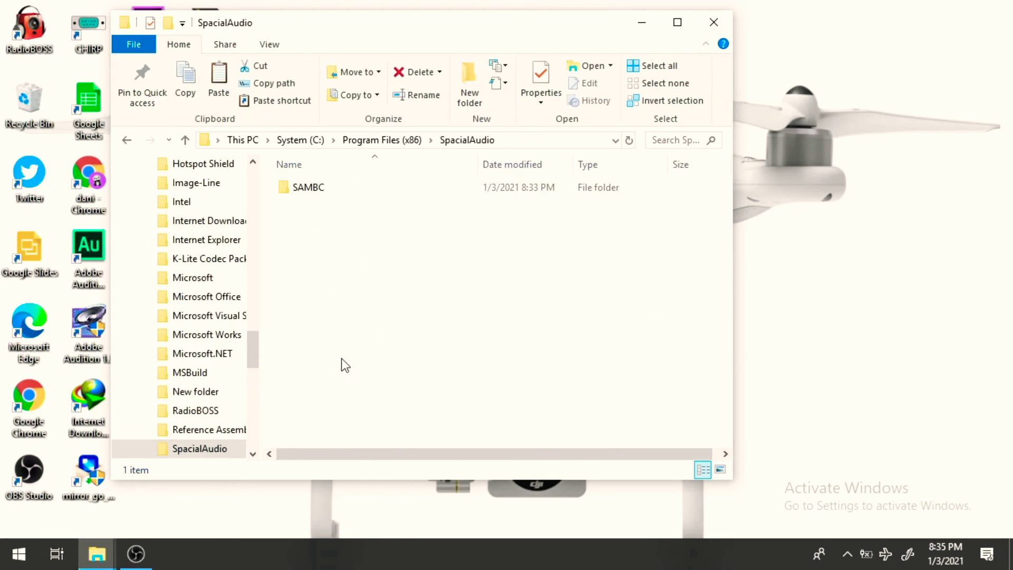
click(306, 187)
double_click(306, 187)
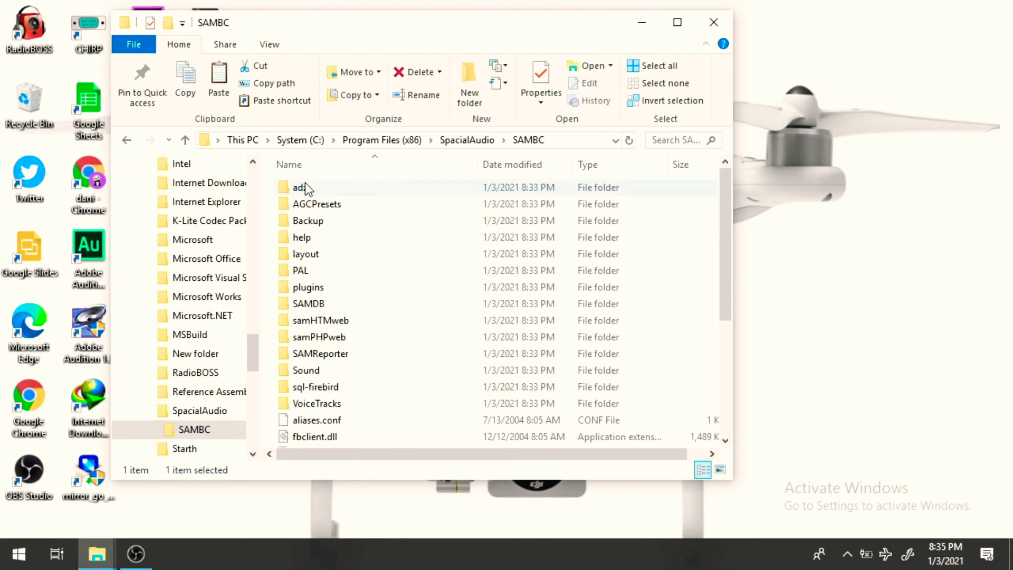
double_click(310, 288)
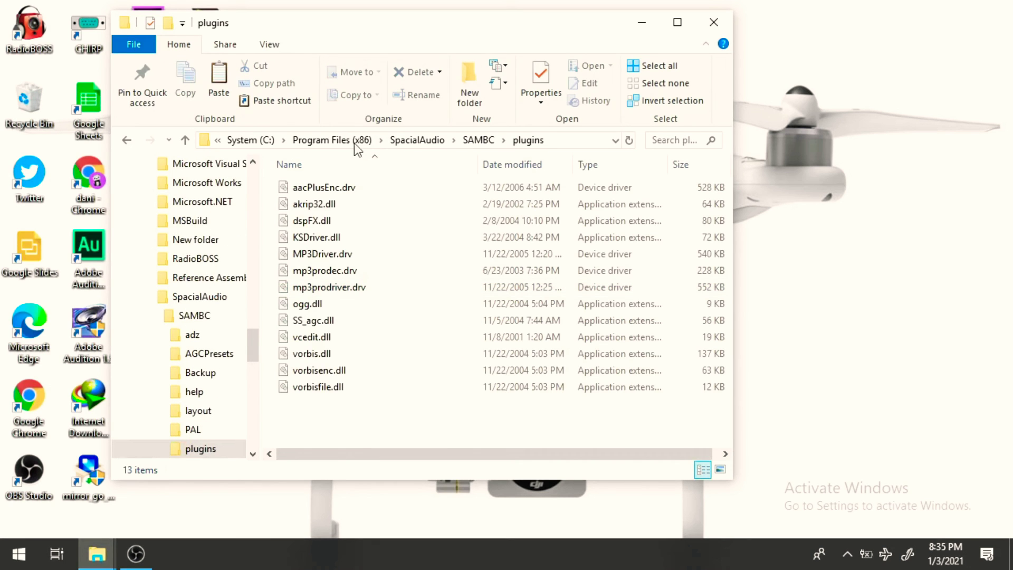
click(678, 23)
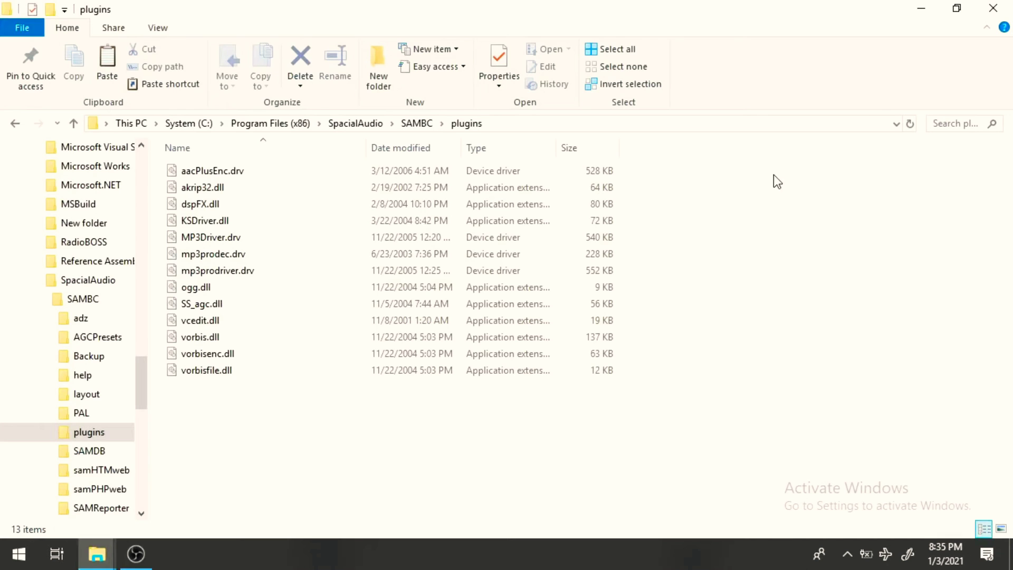
Paste dsp_stereo_tool.dll into the plugins folder with administrator permission
right_click(776, 205)
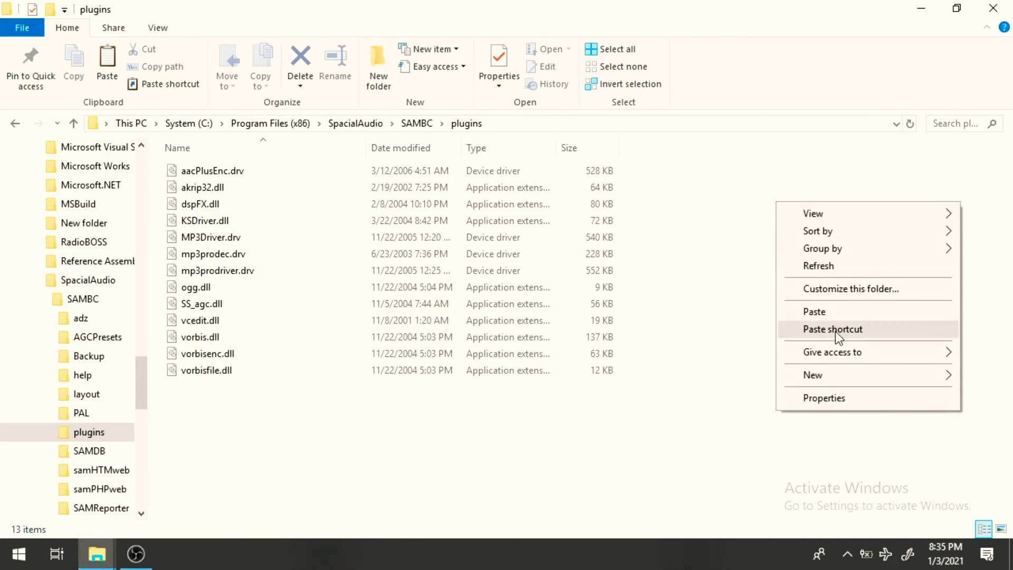
click(834, 311)
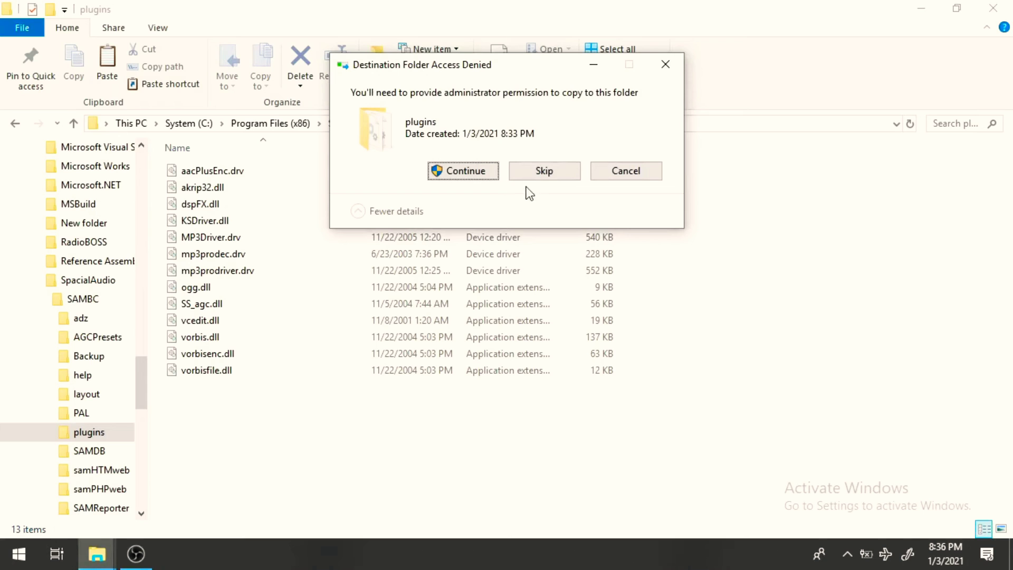
click(489, 172)
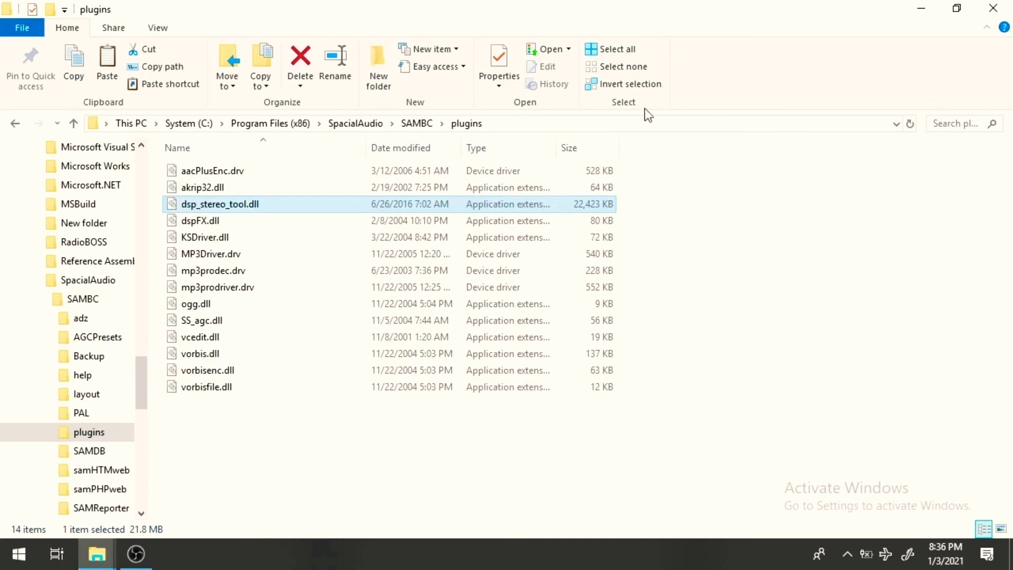
Close the plugins folder, launch SAM Broadcaster from the desktop and switch back to File Explorer
click(1003, 12)
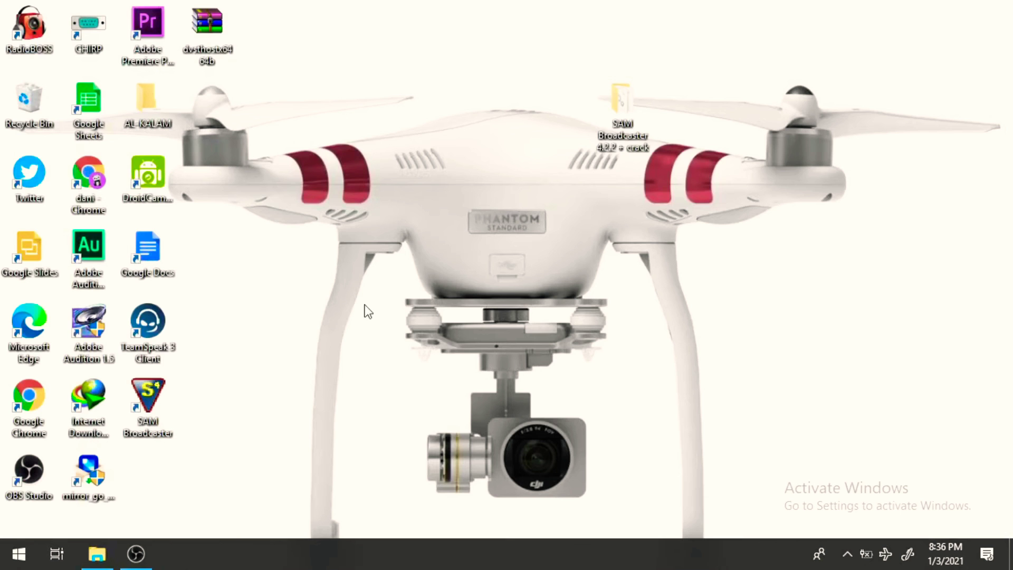
double_click(155, 401)
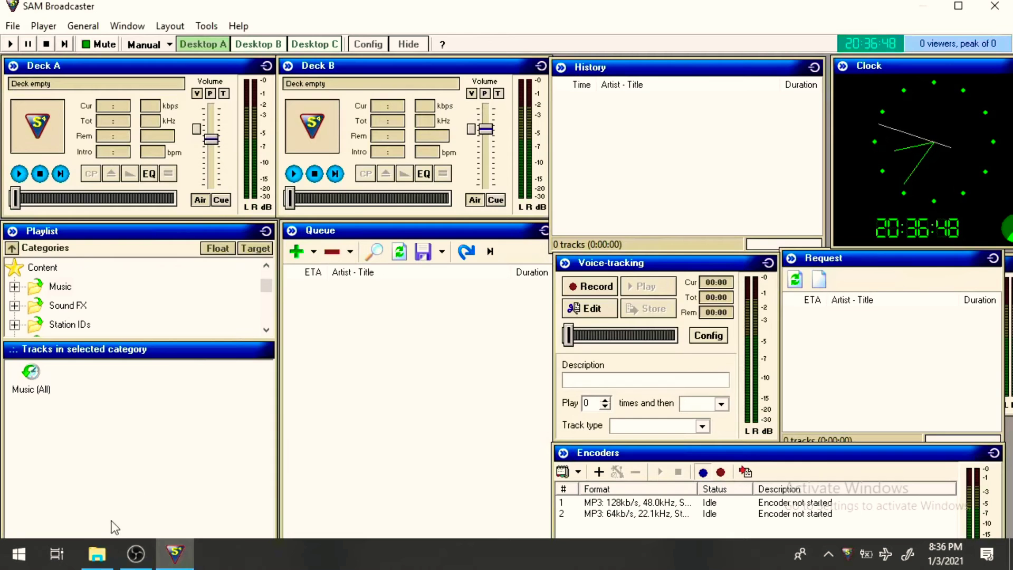
click(98, 557)
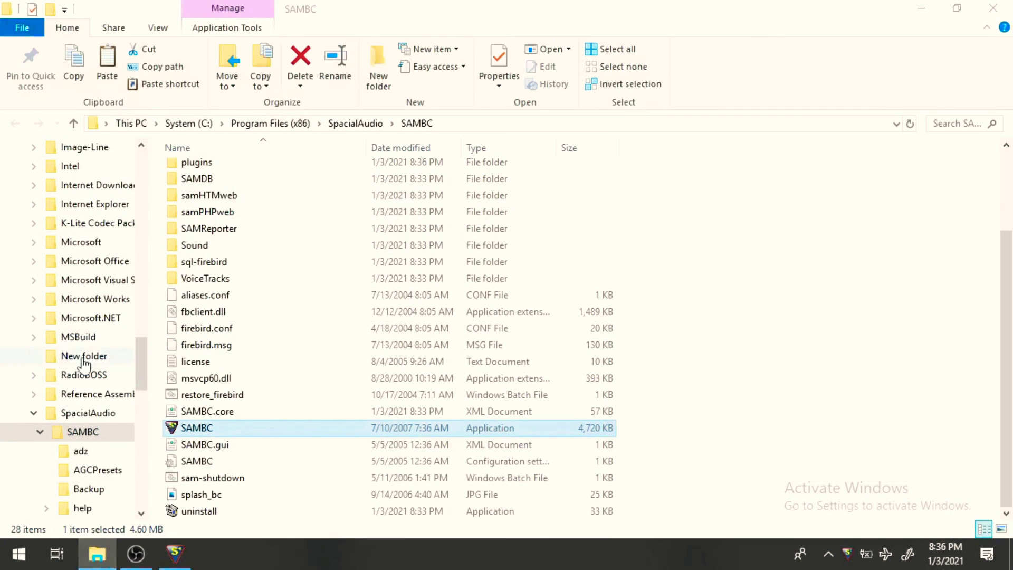
scroll(139, 353, up, 10)
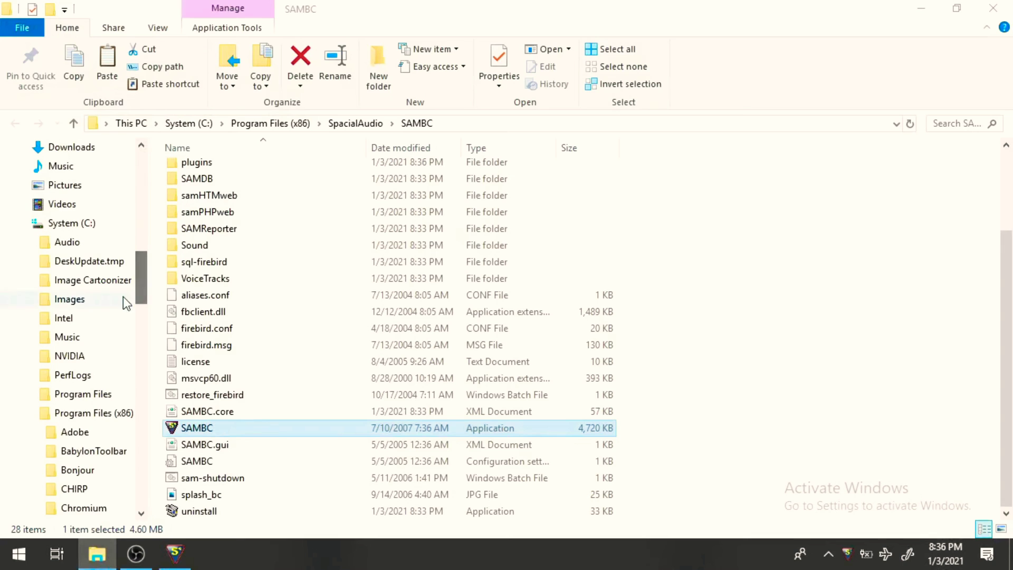
click(67, 337)
drag(134, 264, 144, 243)
click(94, 342)
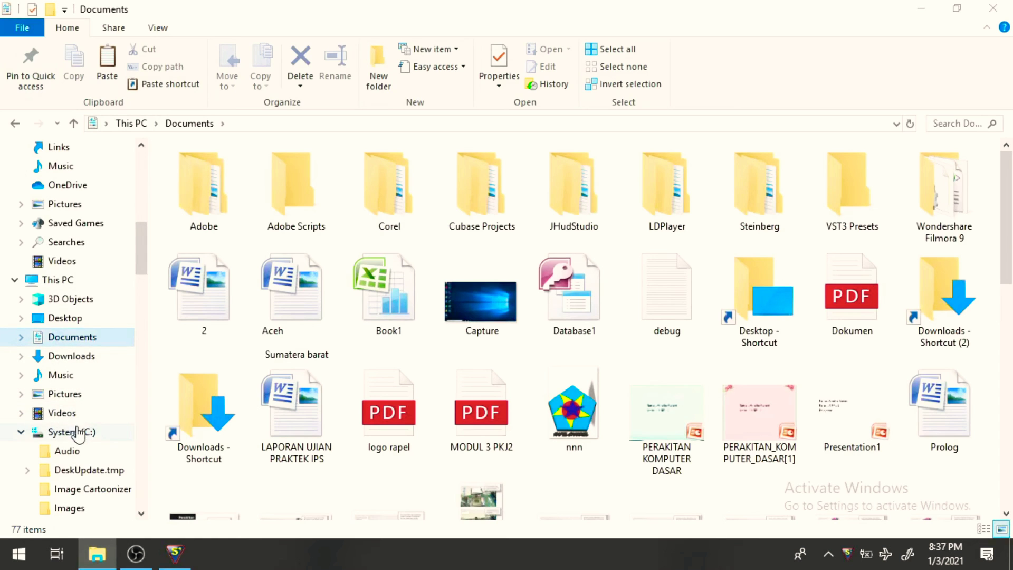
mouse_move(141, 259)
mouse_down()
mouse_move(152, 371)
mouse_move(147, 267)
mouse_up()
click(62, 396)
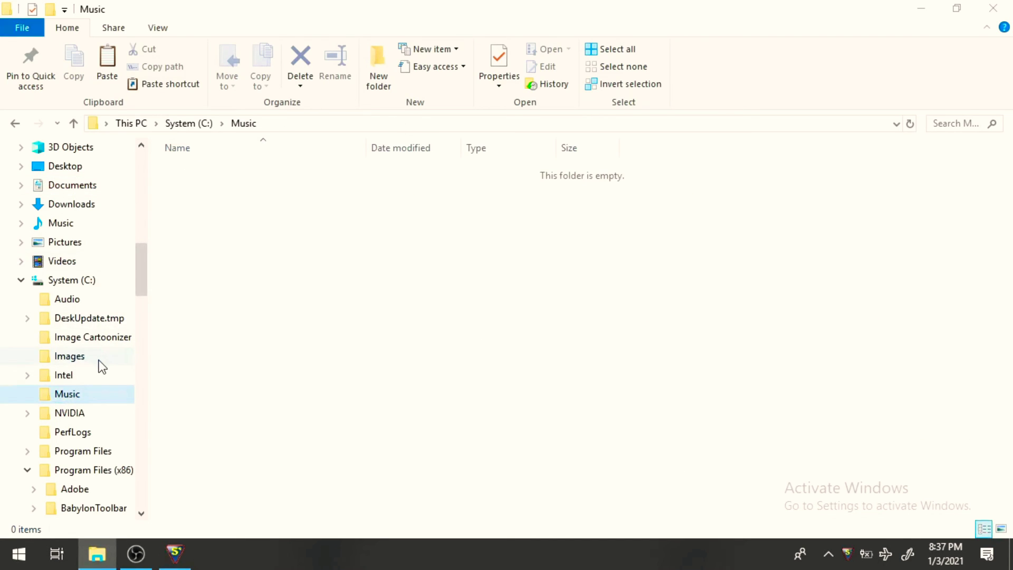
click(79, 220)
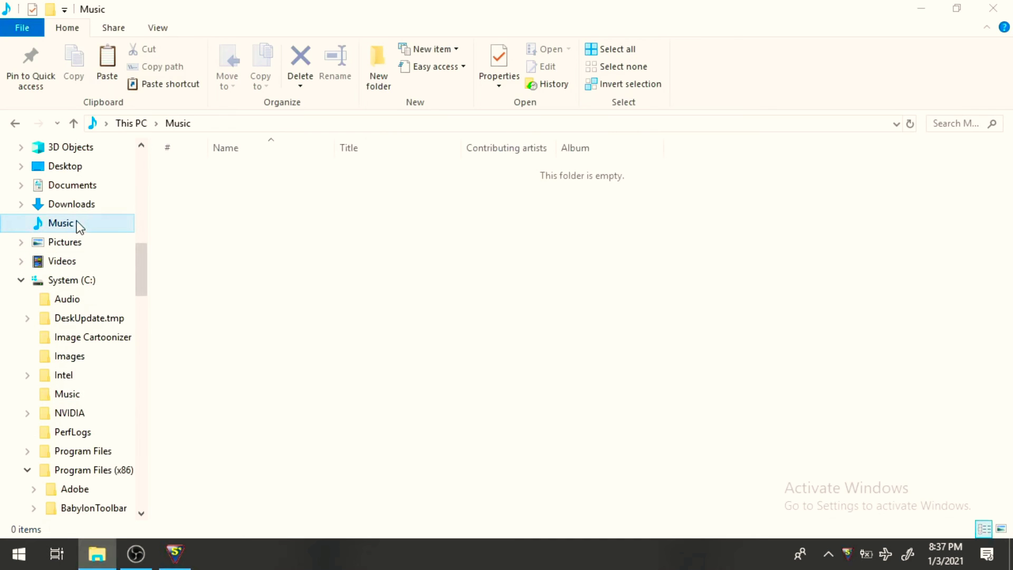
Add all six tracks from the Music folder inside Downloads to the SAM Broadcaster queue
click(82, 203)
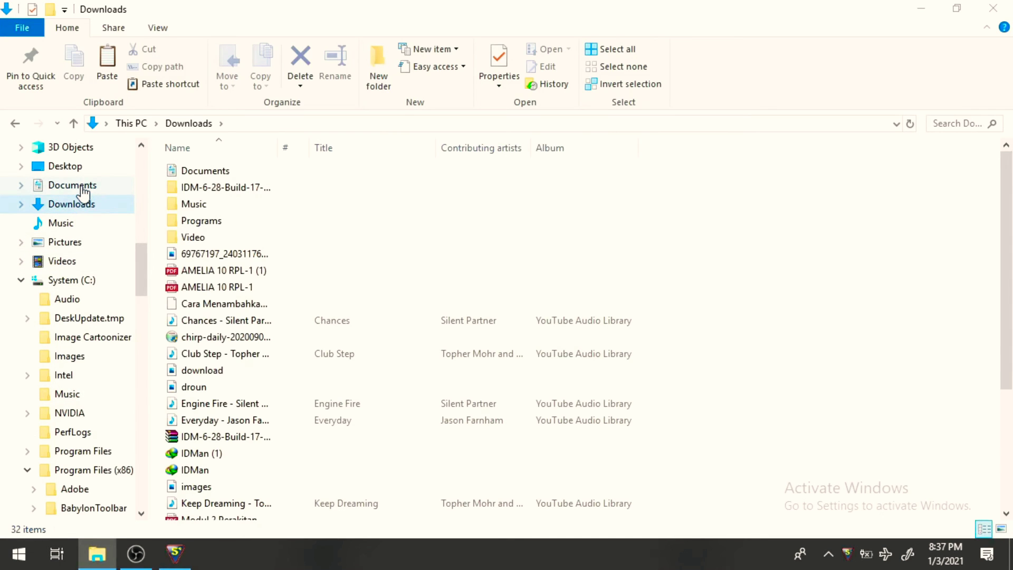
double_click(194, 206)
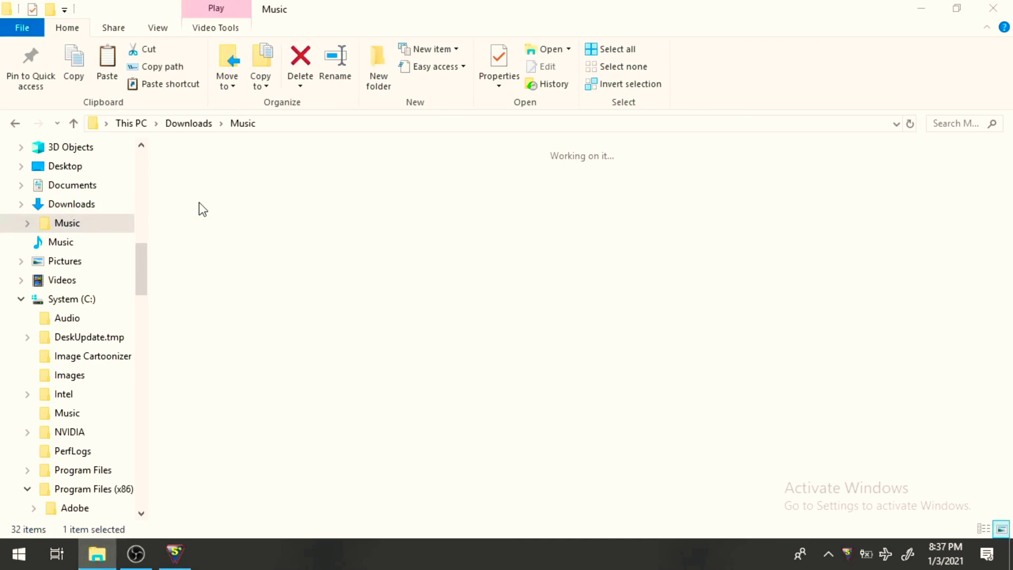
click(199, 204)
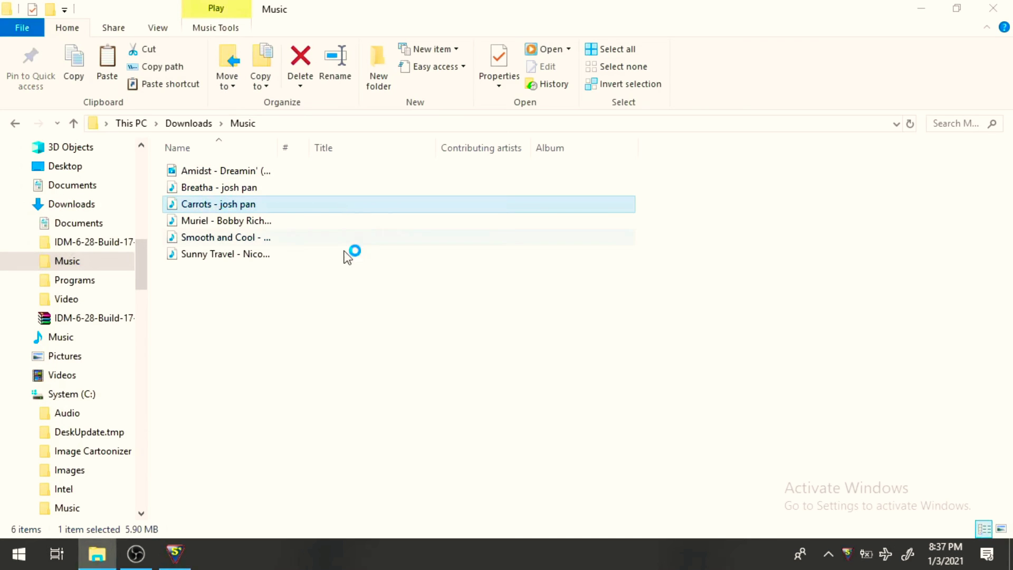
drag(264, 275, 354, 140)
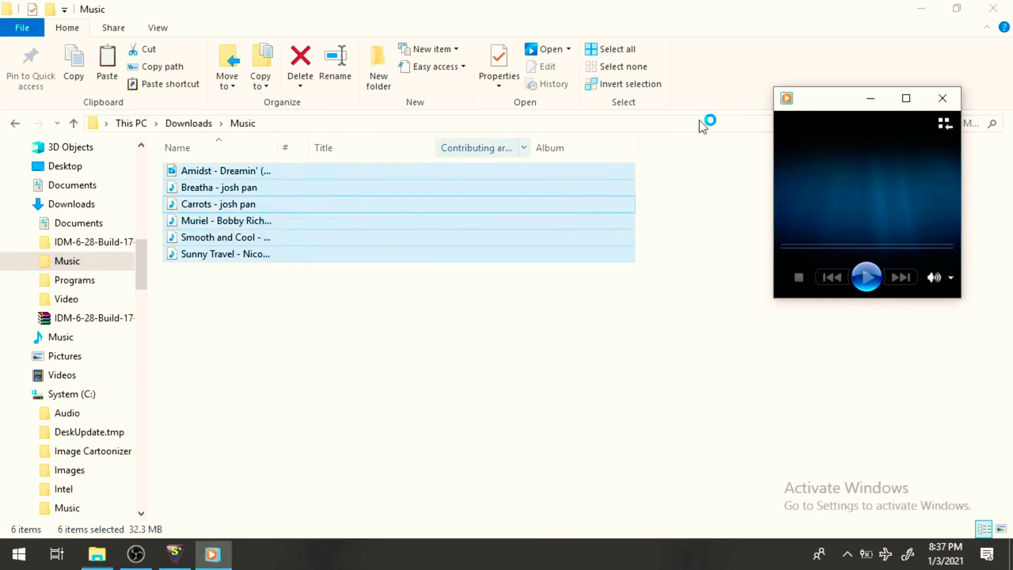
click(943, 99)
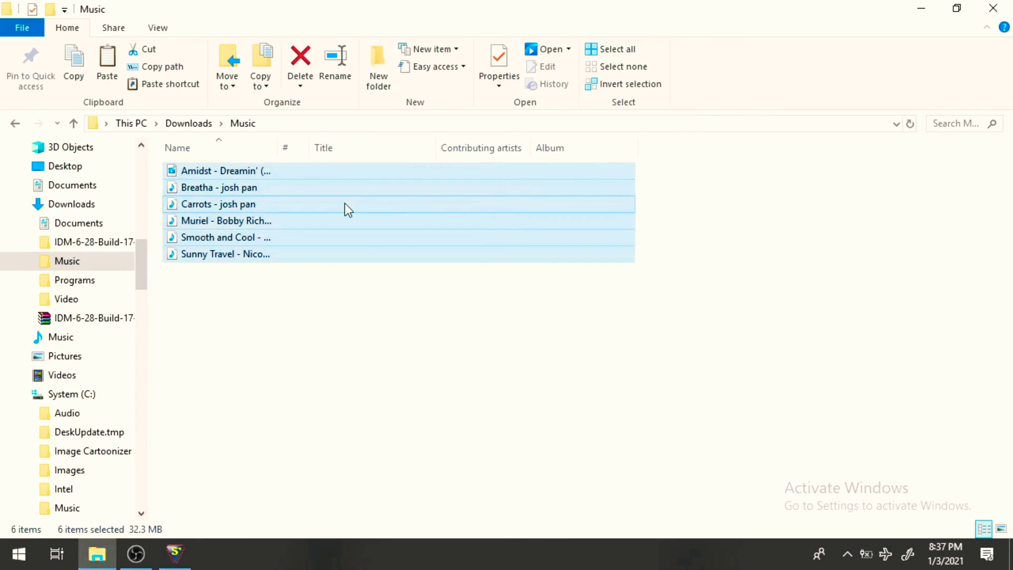
drag(345, 204, 344, 387)
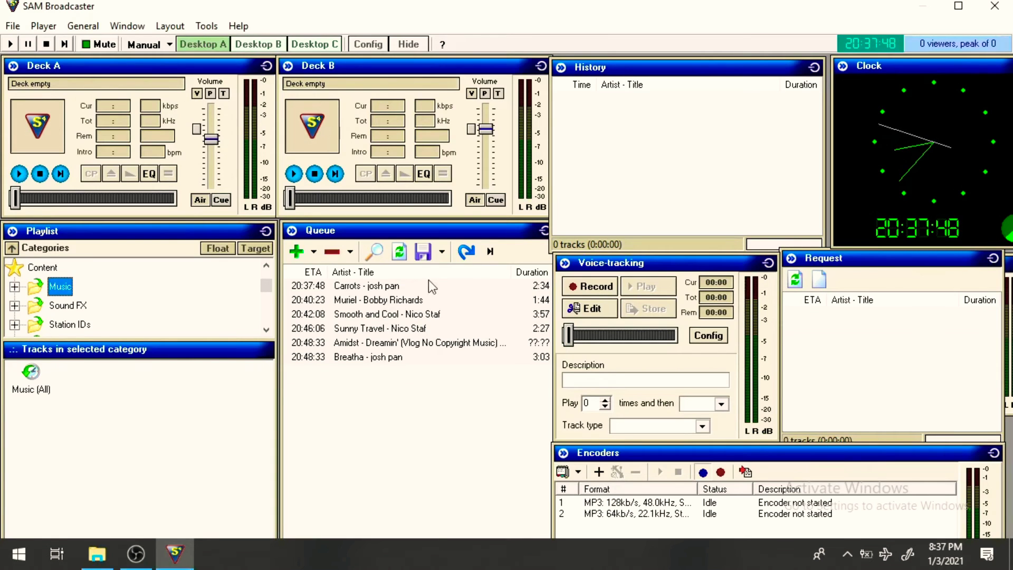
Play Carrots from the queue on Deck A, leaving it paused, and move Muriel below Smooth and Cool in the queue
click(395, 300)
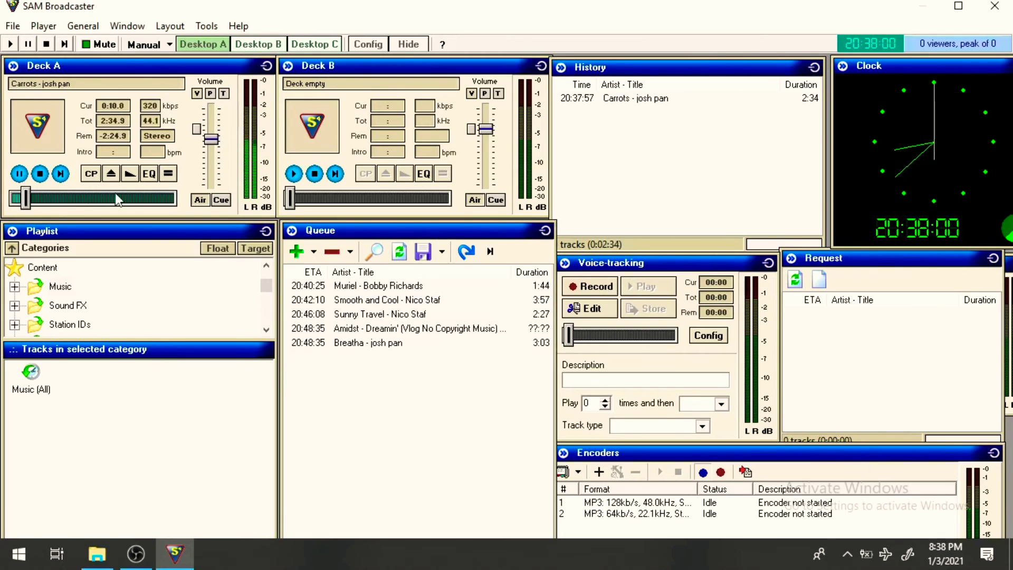
double_click(20, 174)
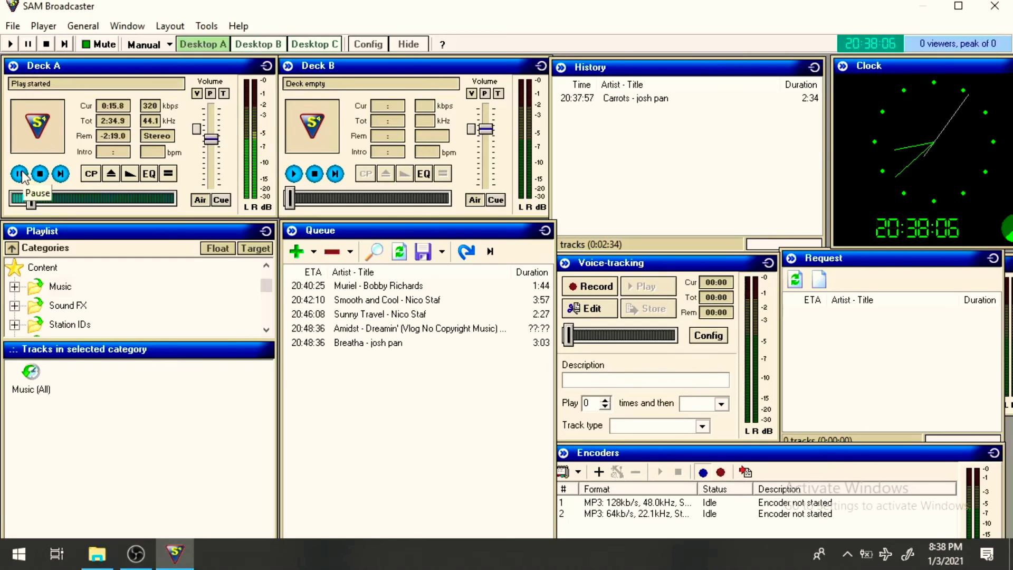
click(20, 174)
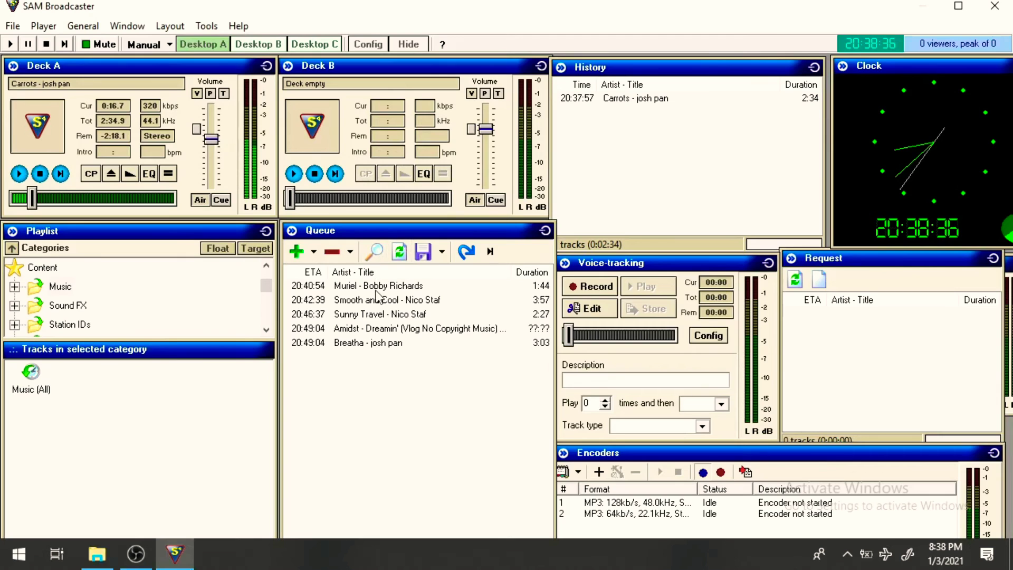
drag(377, 290, 378, 301)
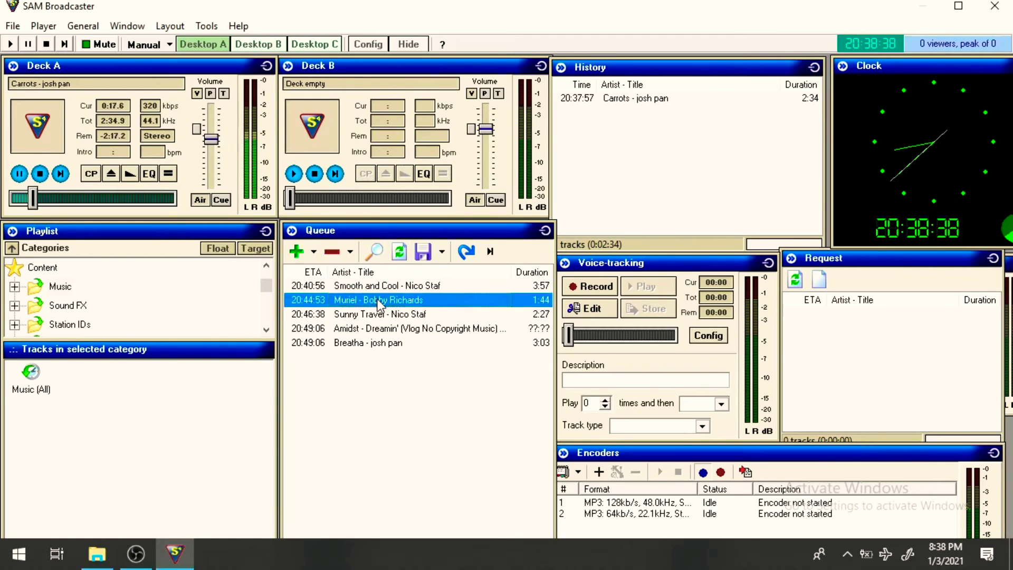
click(19, 174)
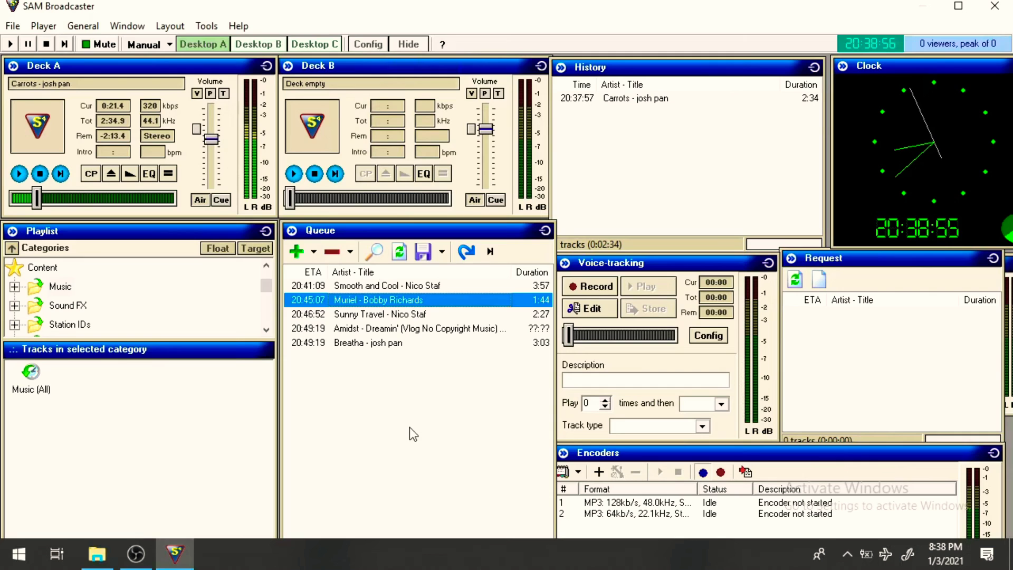
Enable the Thimeo Stereo Tool 8.00 DSP plug-in for the final Mixer stage in the audio mixer pipeline configuration
click(375, 44)
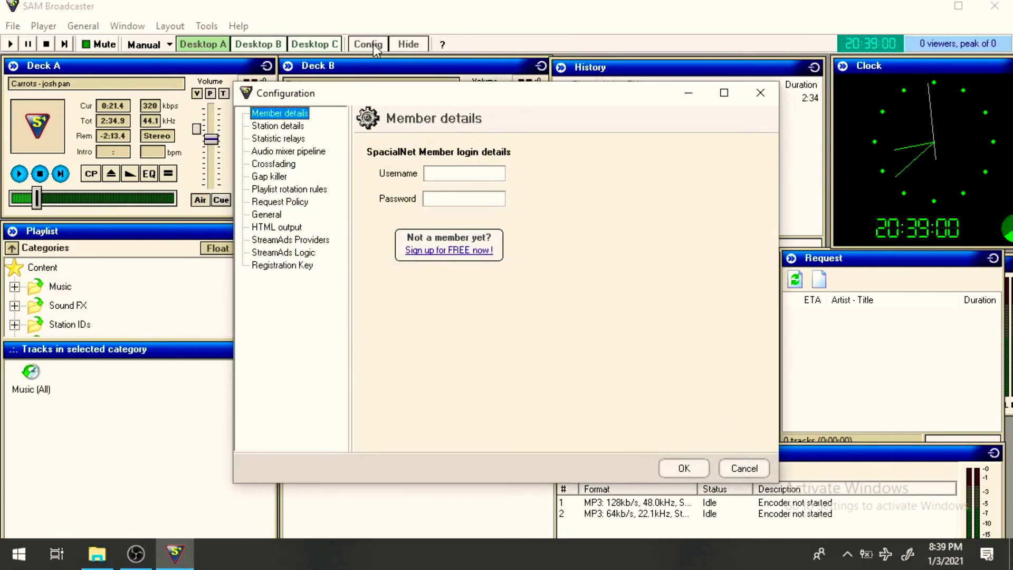
click(314, 152)
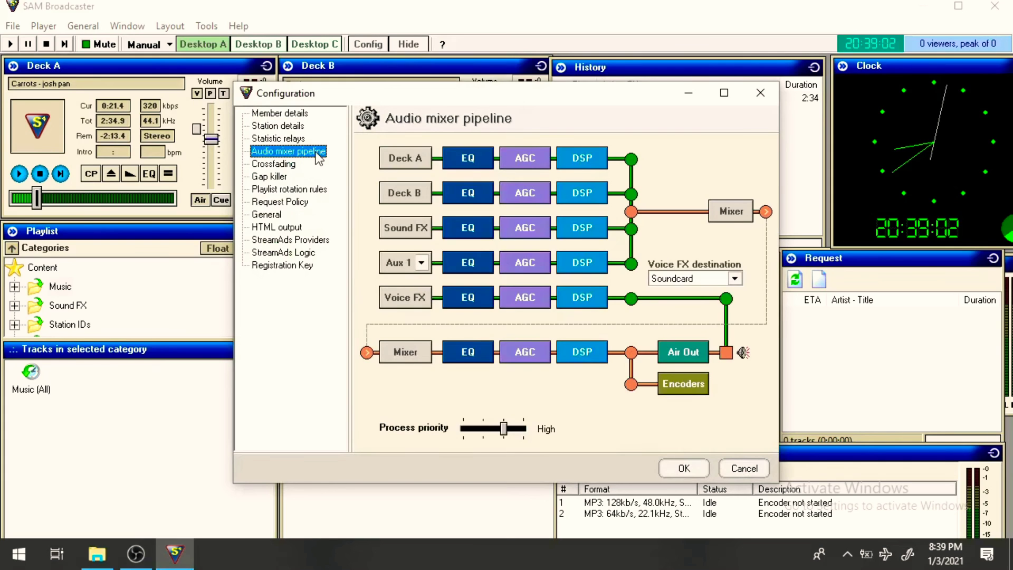
click(581, 358)
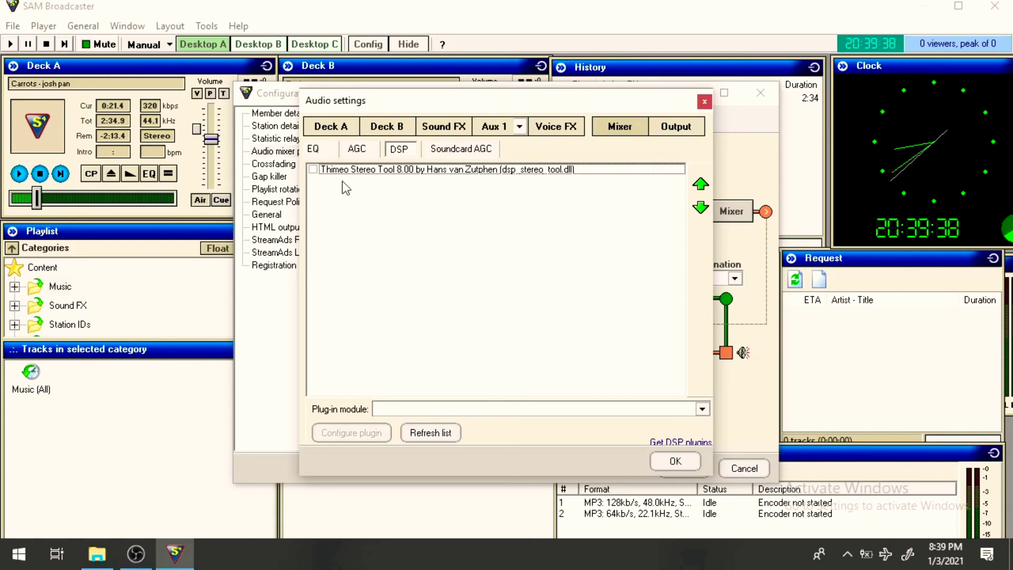
click(313, 170)
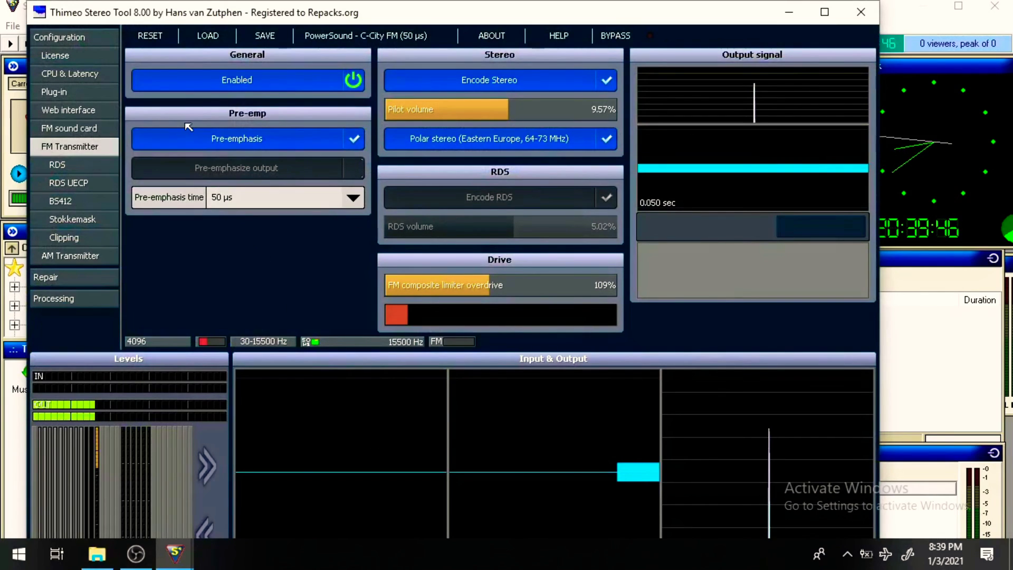
Select Speakers (2- USB Audio CODEC) as the FM output device in Stereo Tool's FM sound card settings
click(82, 129)
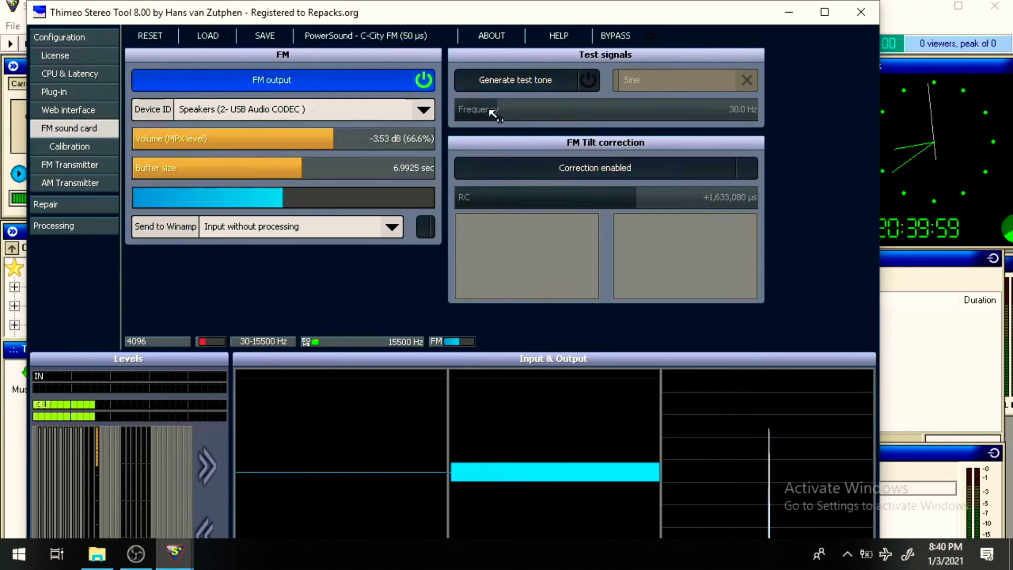
click(196, 85)
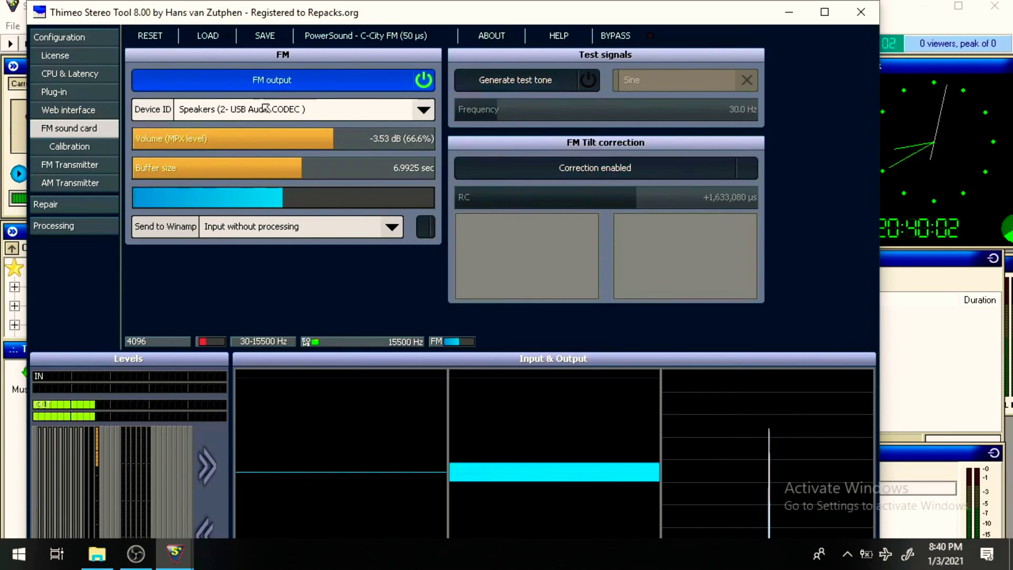
click(424, 110)
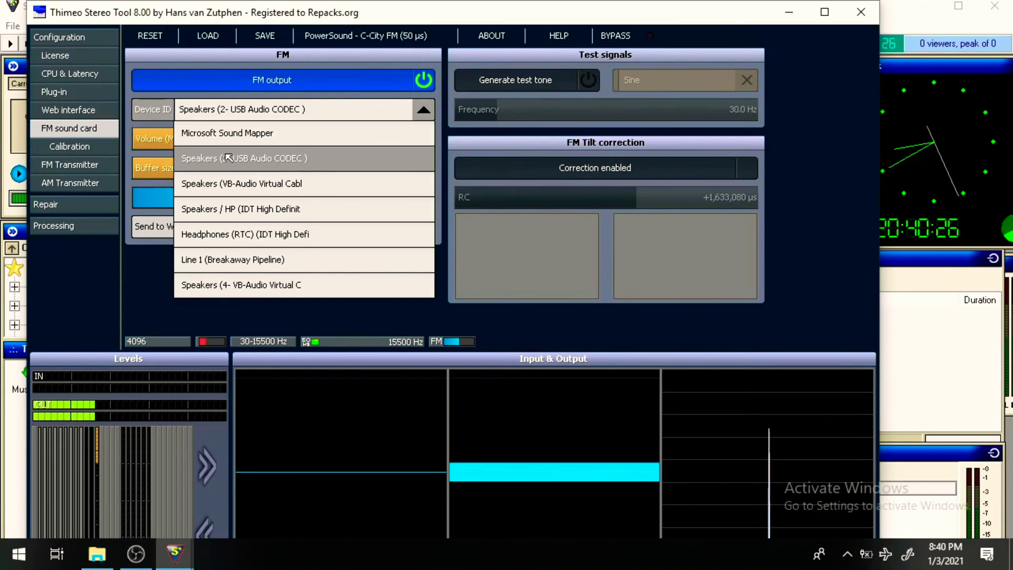
click(309, 160)
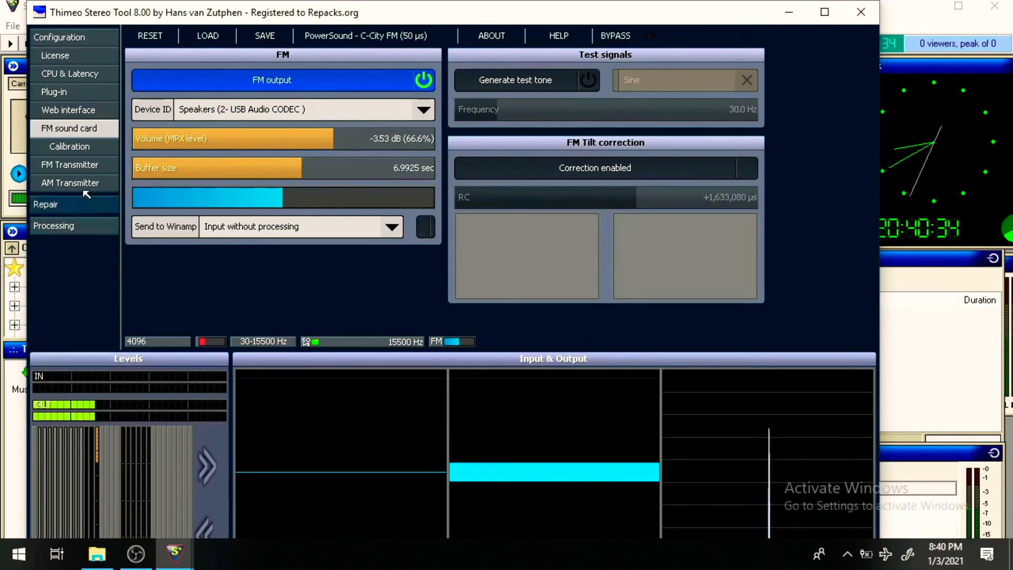
Turn Bypass processing on and back off in Stereo Tool's general configuration
click(83, 41)
click(277, 83)
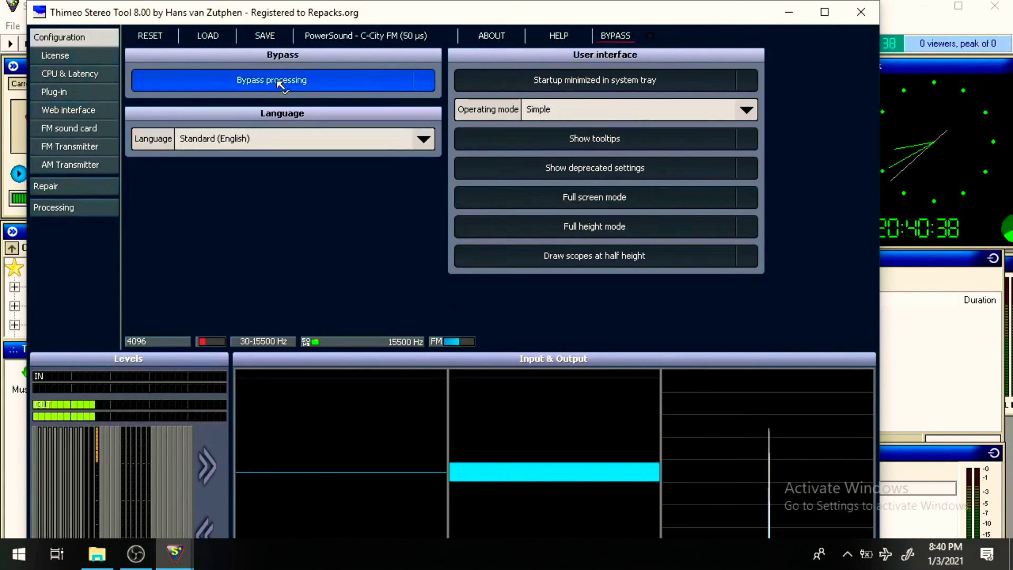
click(369, 83)
Toggle Ignore high frequencies in Stereo Tool's CPU and latency settings, leaving it enabled
click(66, 74)
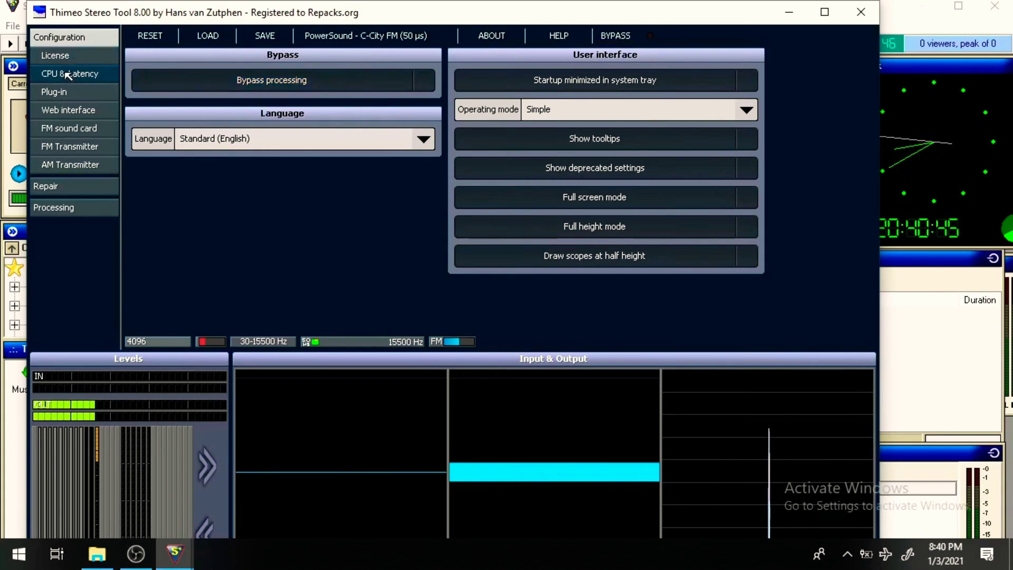
click(405, 147)
click(405, 147)
click(406, 147)
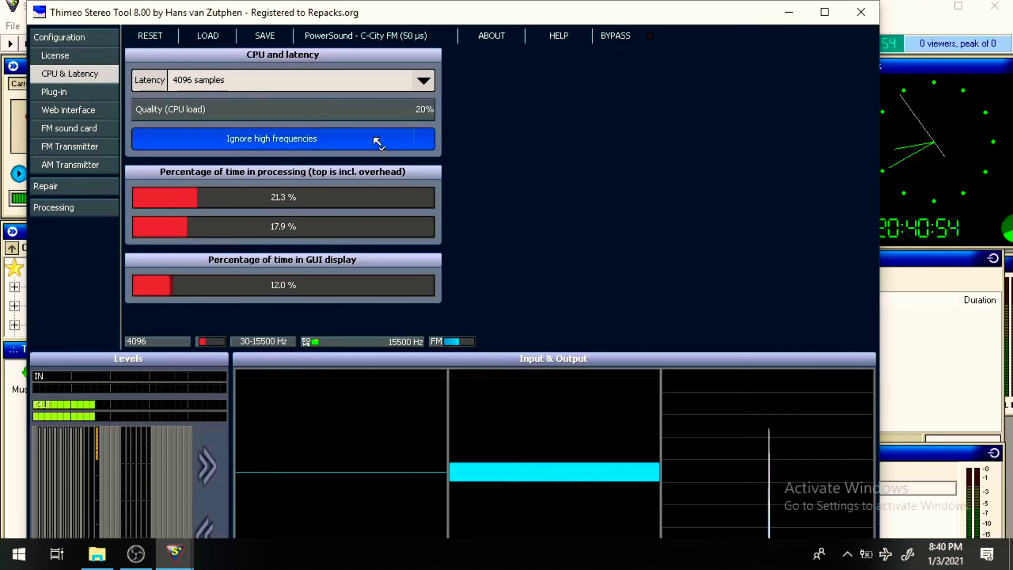
Review Stereo Tool's Plug-in, FM sound card and FM Transmitter settings
click(79, 92)
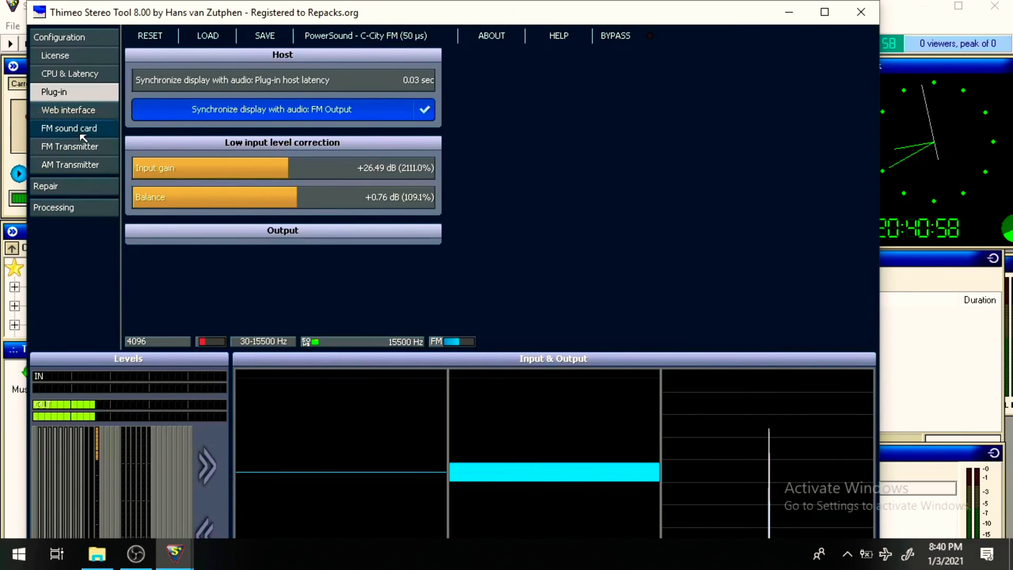
click(84, 130)
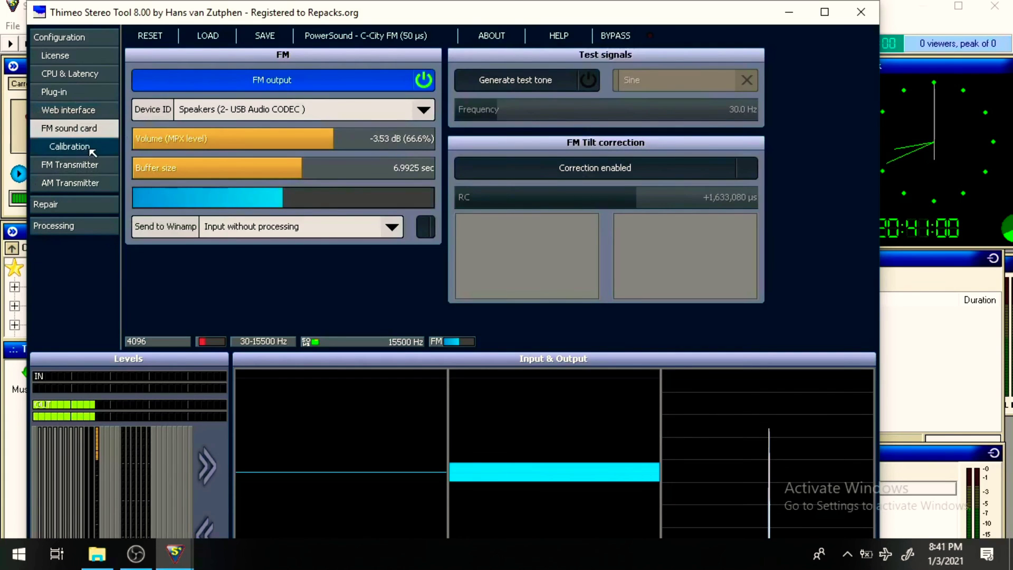
click(91, 154)
click(79, 164)
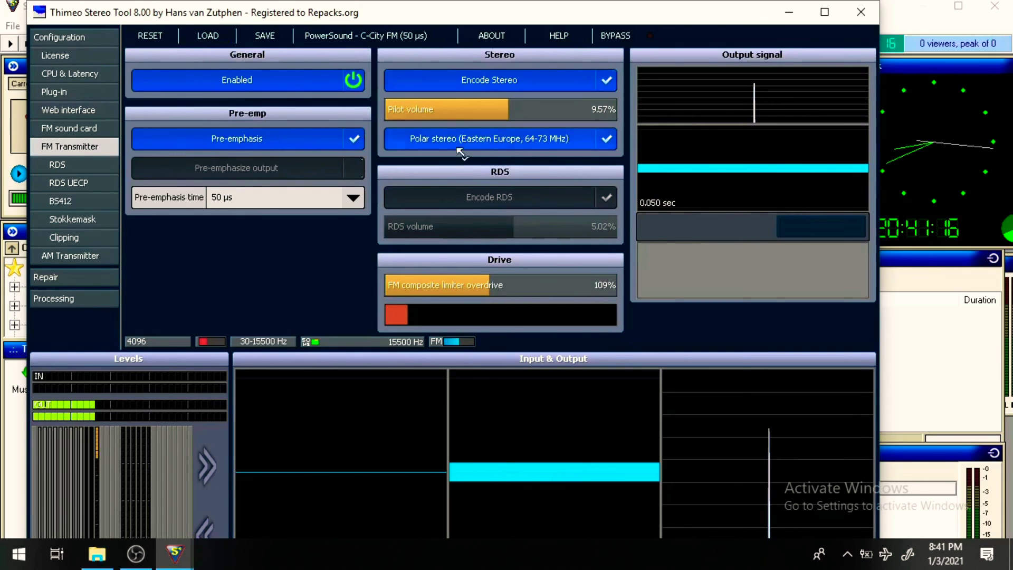
click(795, 14)
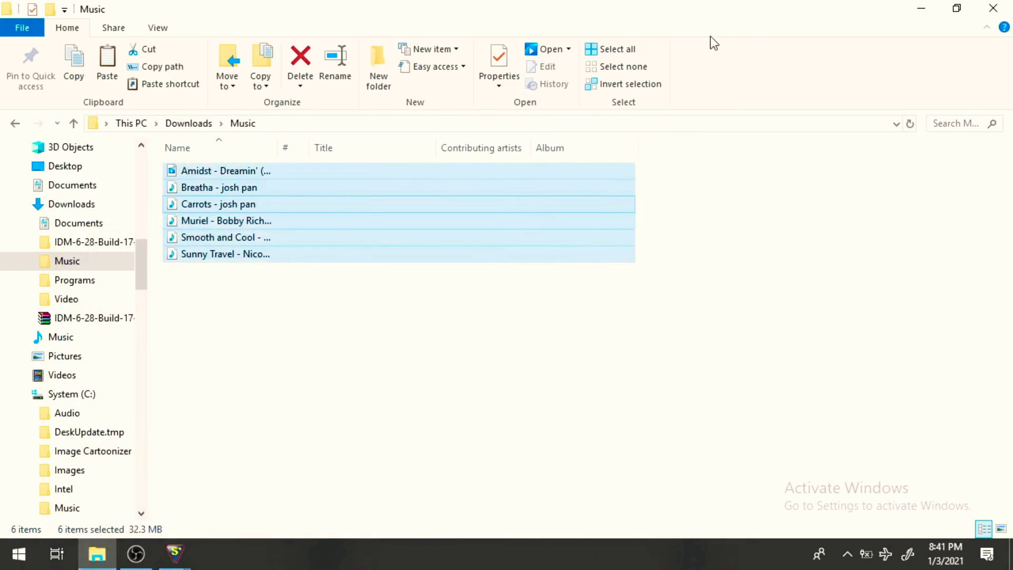
click(180, 555)
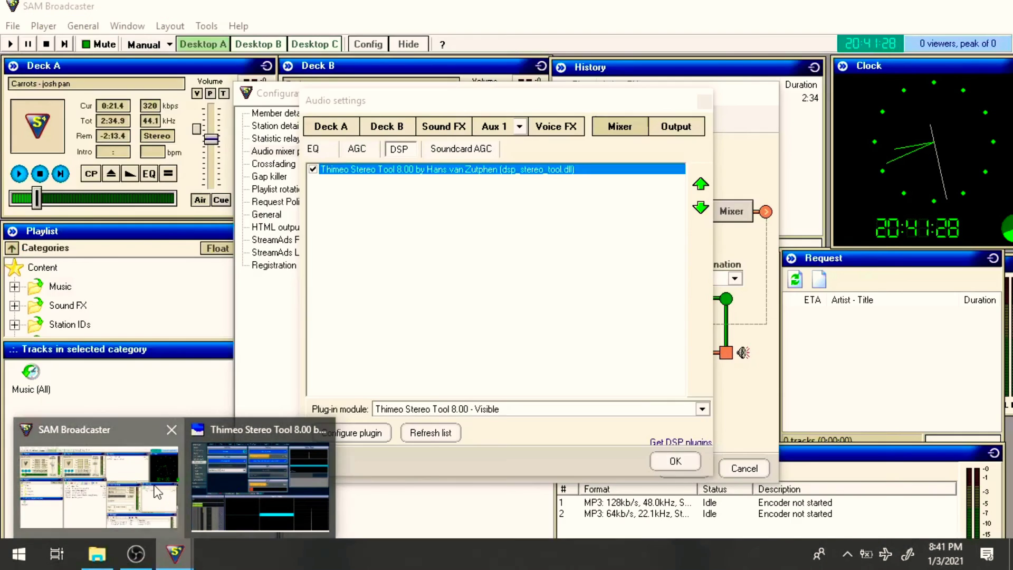
click(238, 486)
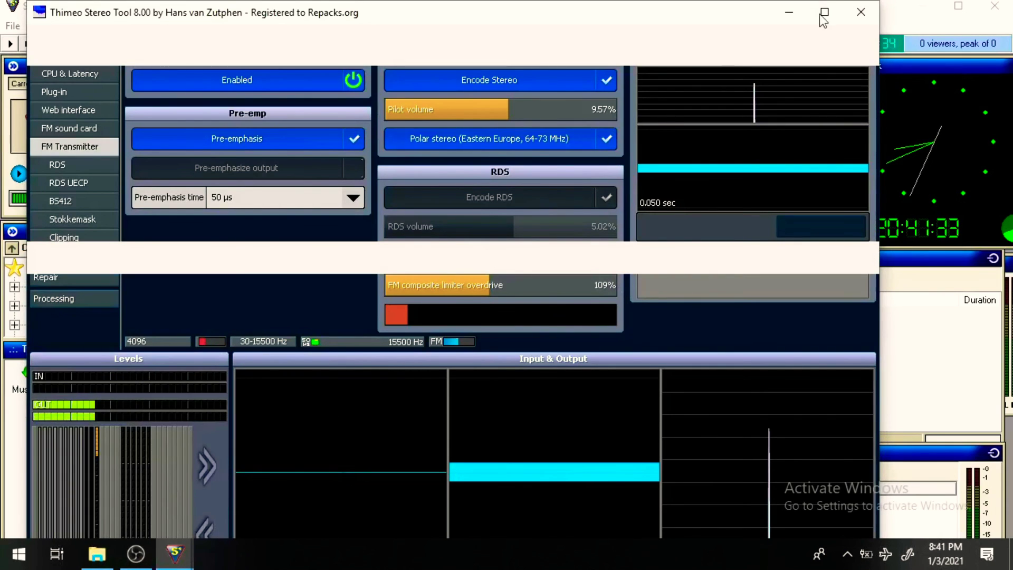
click(789, 12)
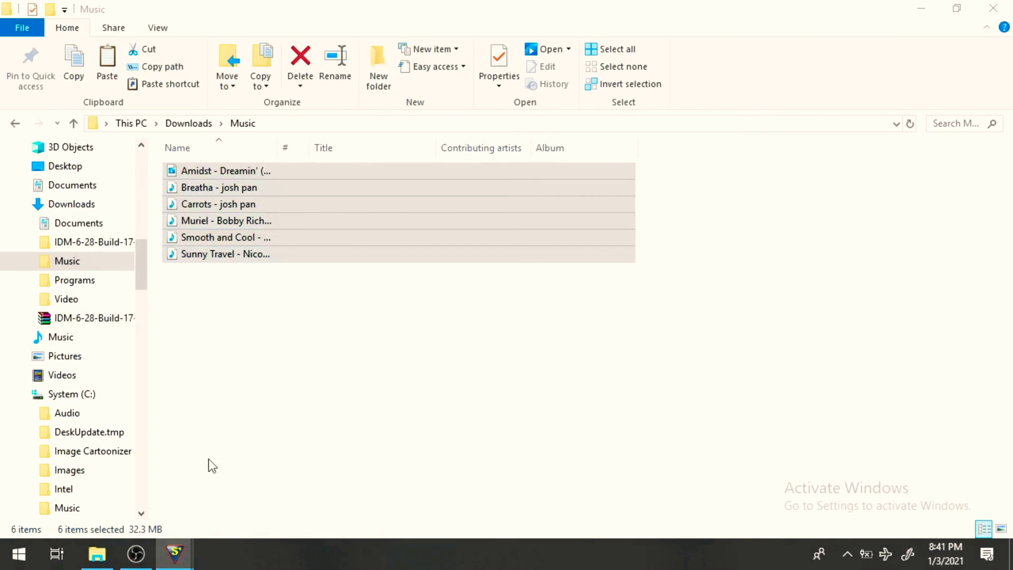
mouse_move(174, 562)
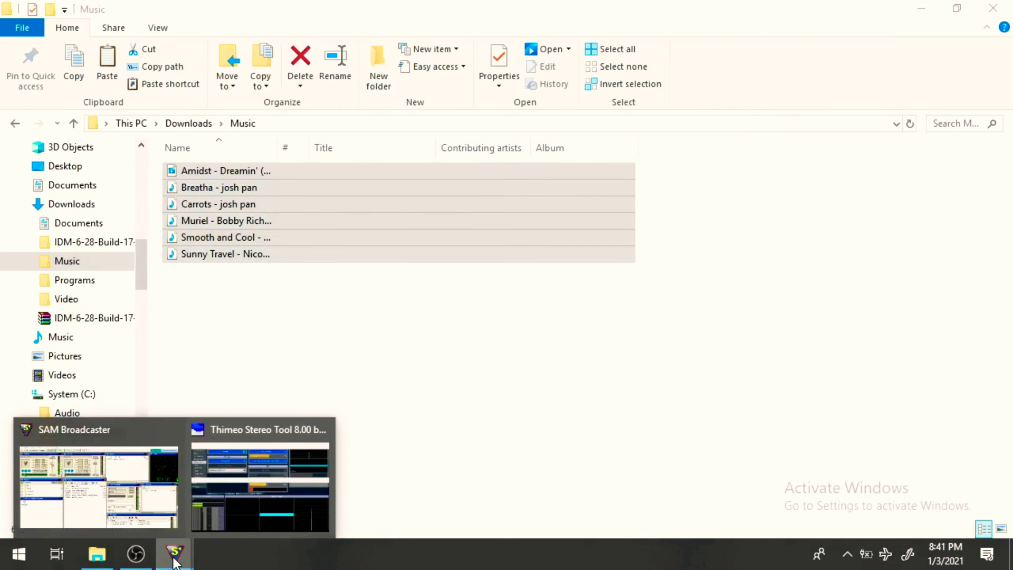
click(149, 512)
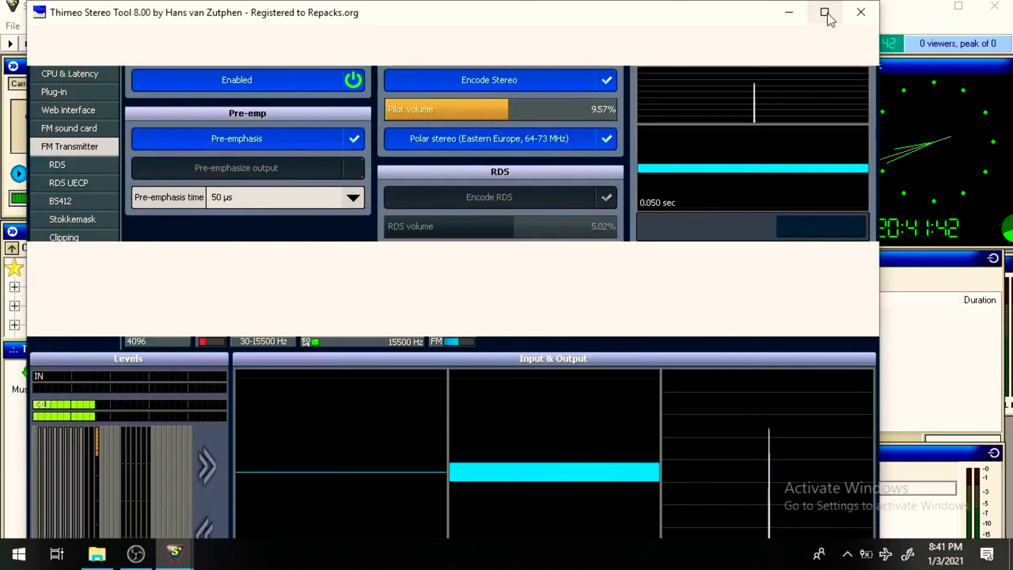
Move the Stereo Tool window down out of the way and accept the Audio settings and Configuration dialogs
drag(649, 15, 397, 530)
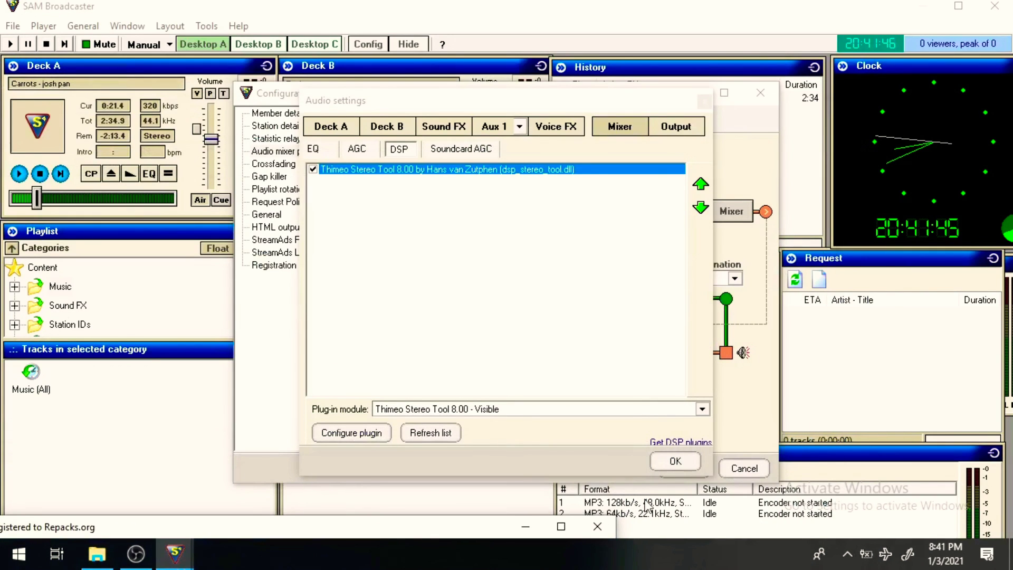
click(689, 460)
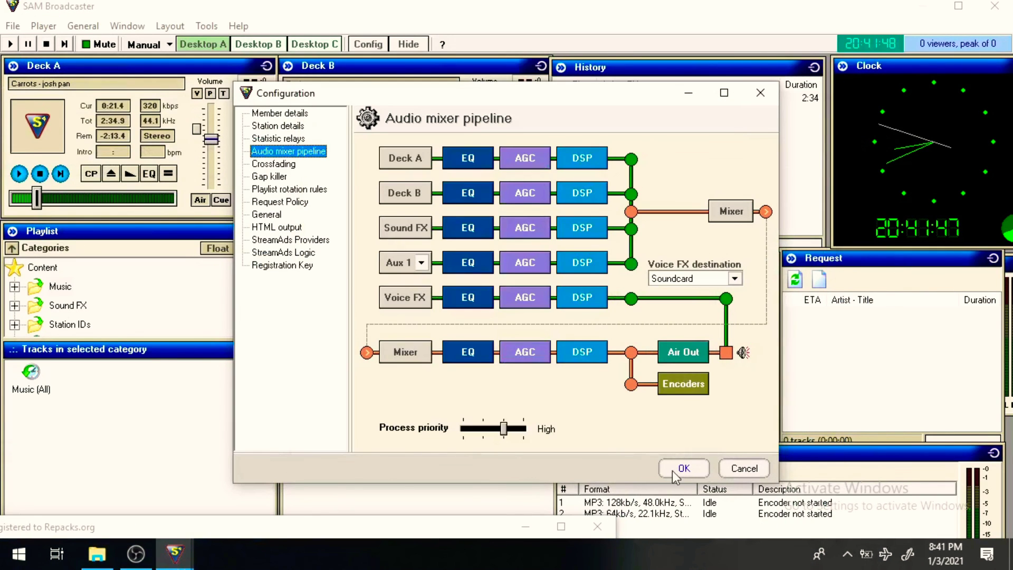
click(675, 469)
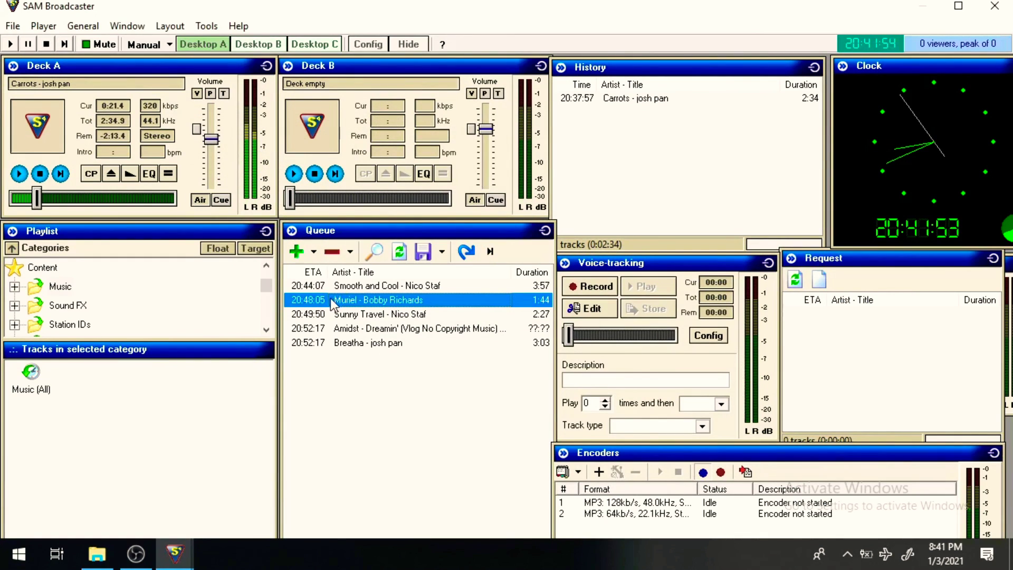
Move Sunny Travel to the head of the queue and play it on Deck B
click(368, 315)
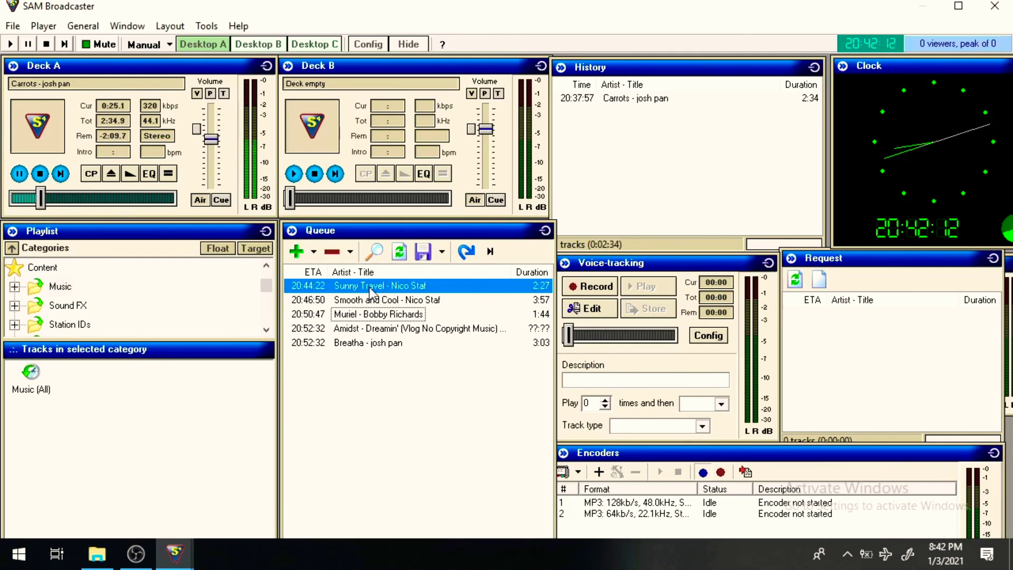
double_click(369, 287)
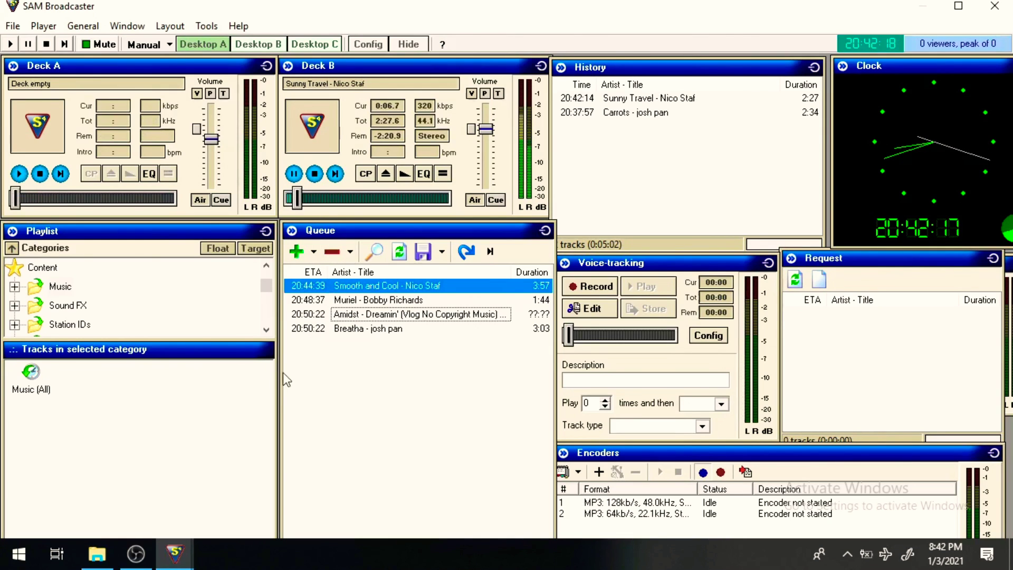
Try to bring the Stereo Tool window back into view while the track plays
mouse_move(176, 555)
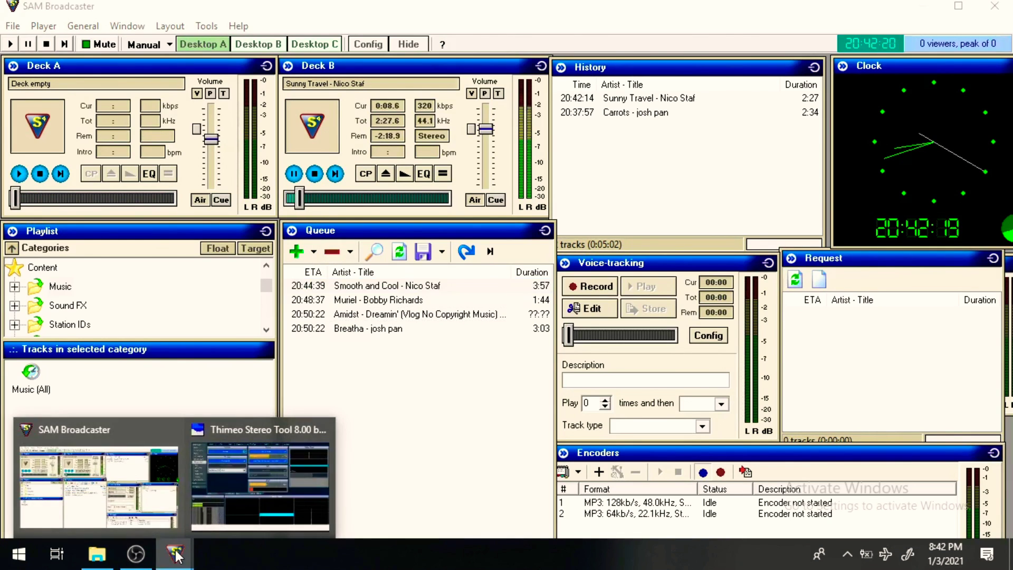
click(227, 496)
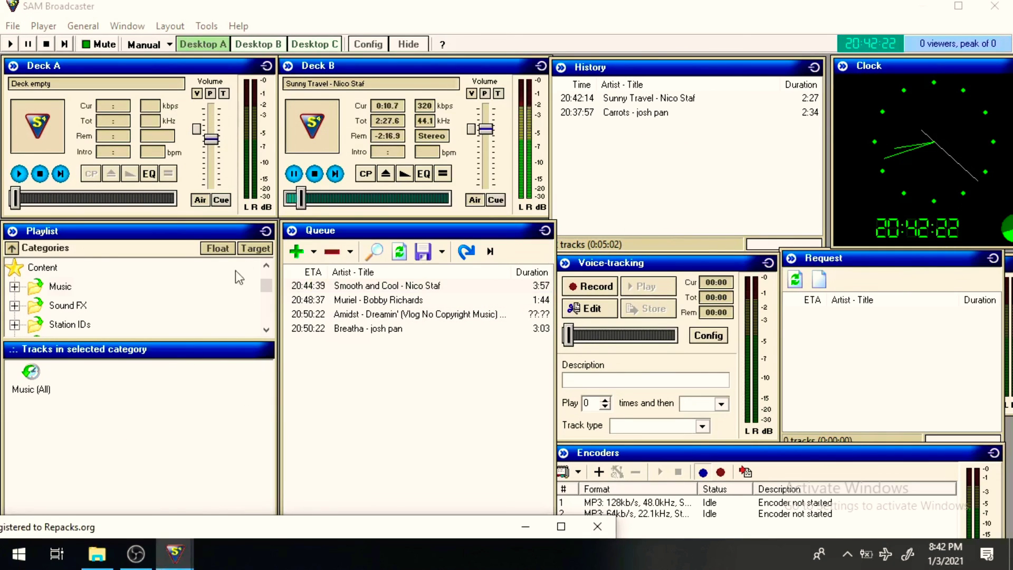
mouse_move(175, 553)
click(226, 486)
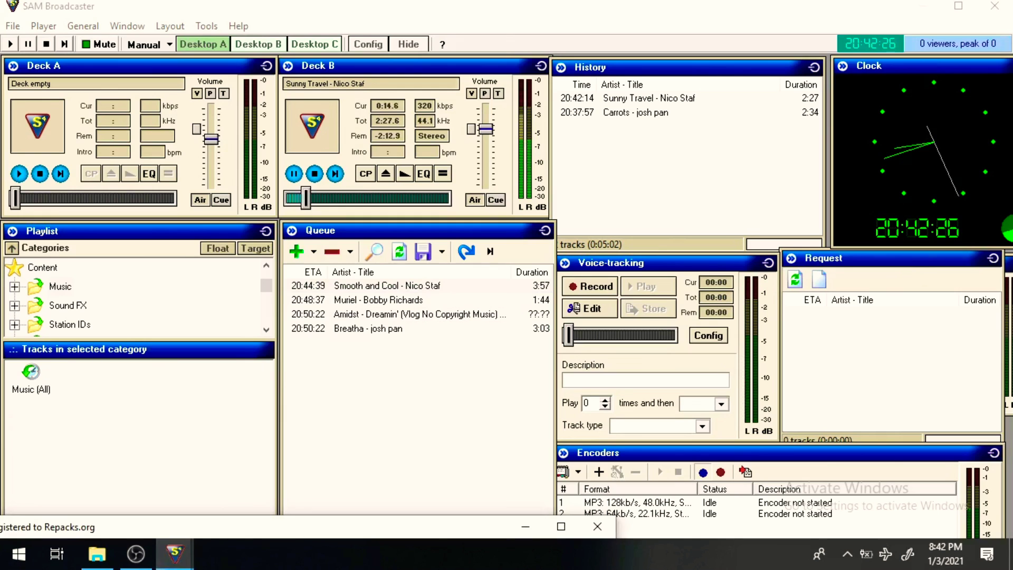
mouse_move(185, 551)
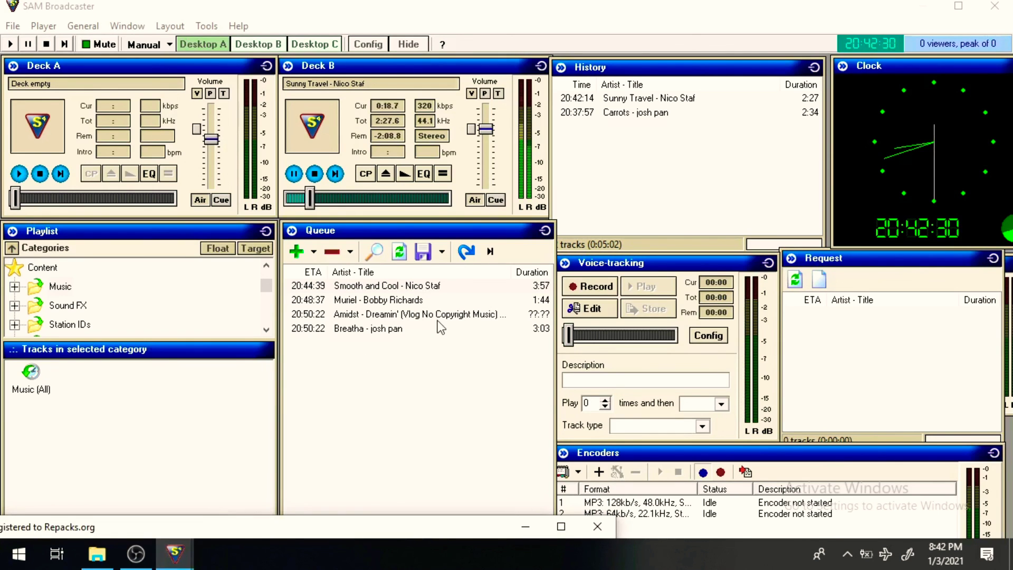
Pause Deck B and minimize the SAM Broadcaster window
click(294, 174)
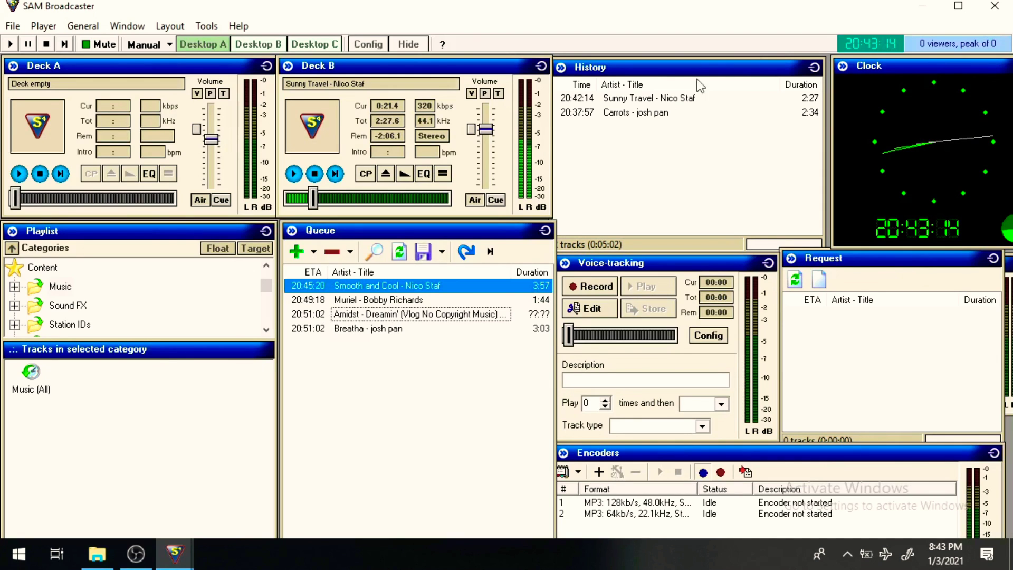
click(956, 9)
click(958, 10)
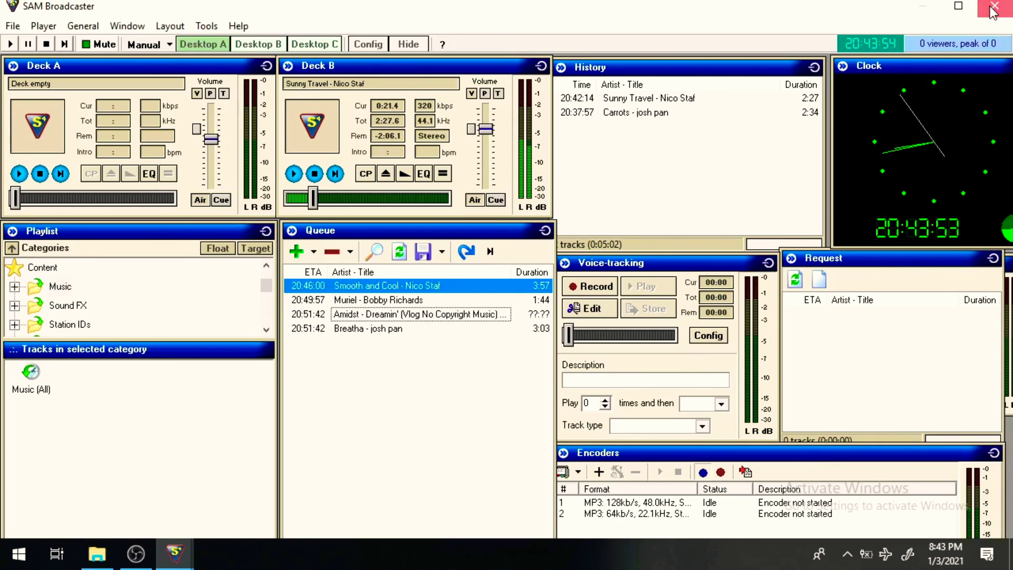
click(923, 5)
click(922, 8)
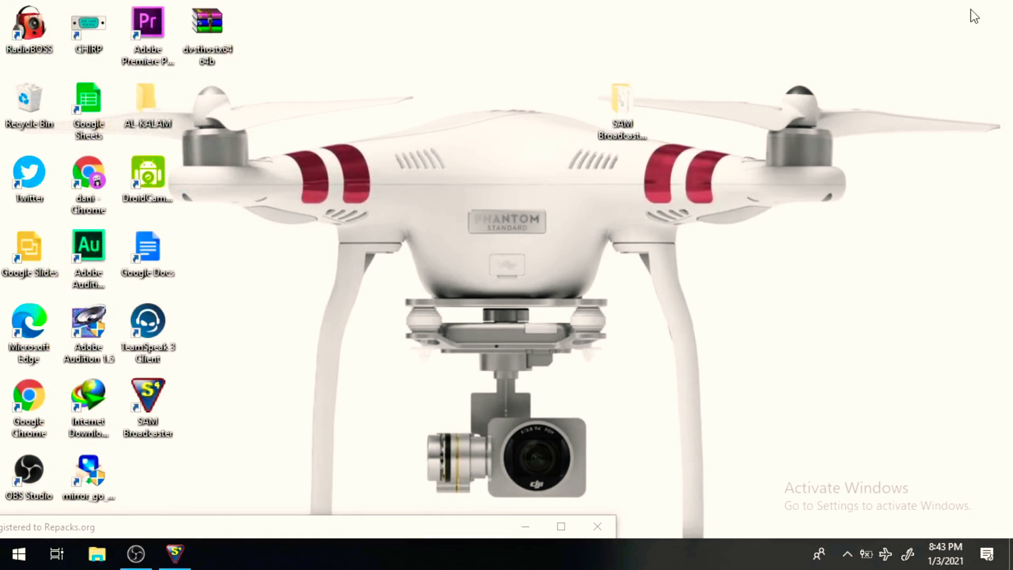